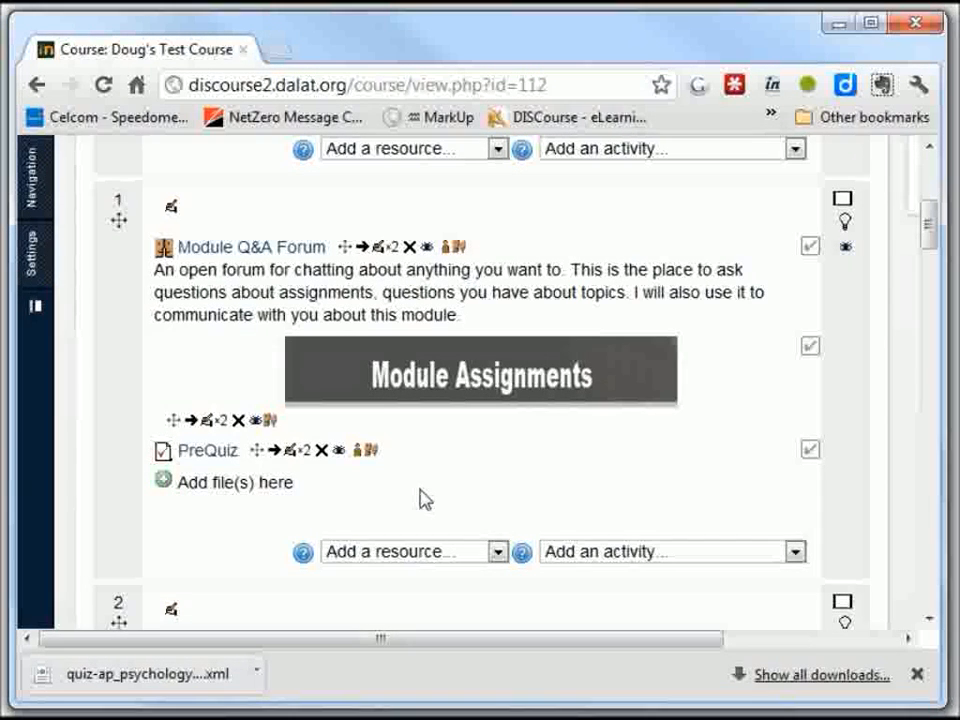
Start a course backup and accept the initial backup settings to proceed to the schema settings.
{"action": "mouse_move", "coordinate": [34, 242]}
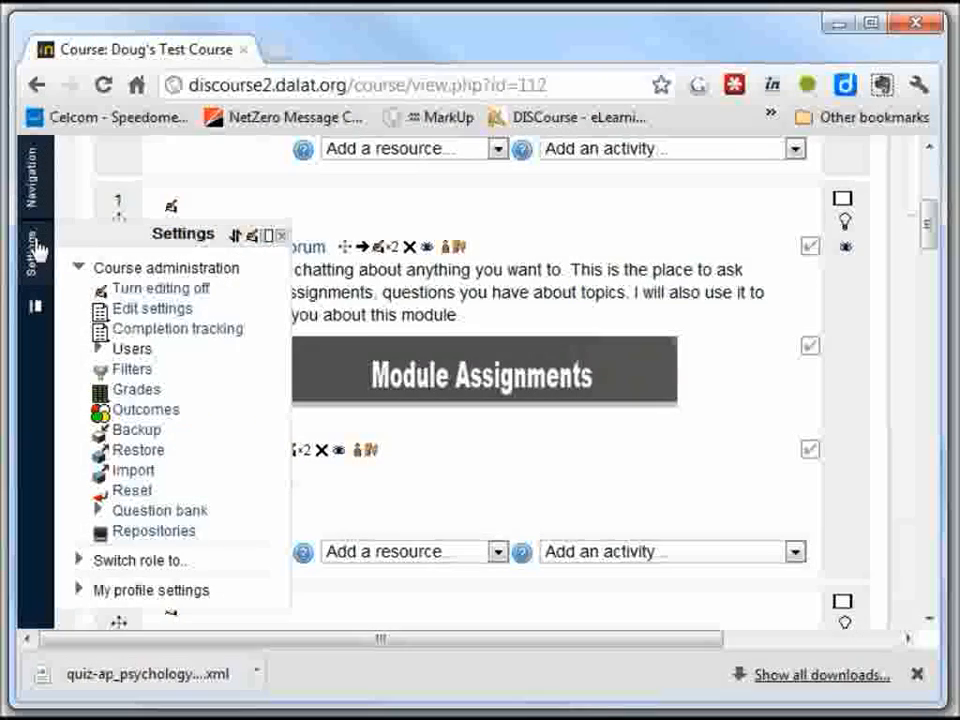
{"action": "left_click", "coordinate": [147, 434]}
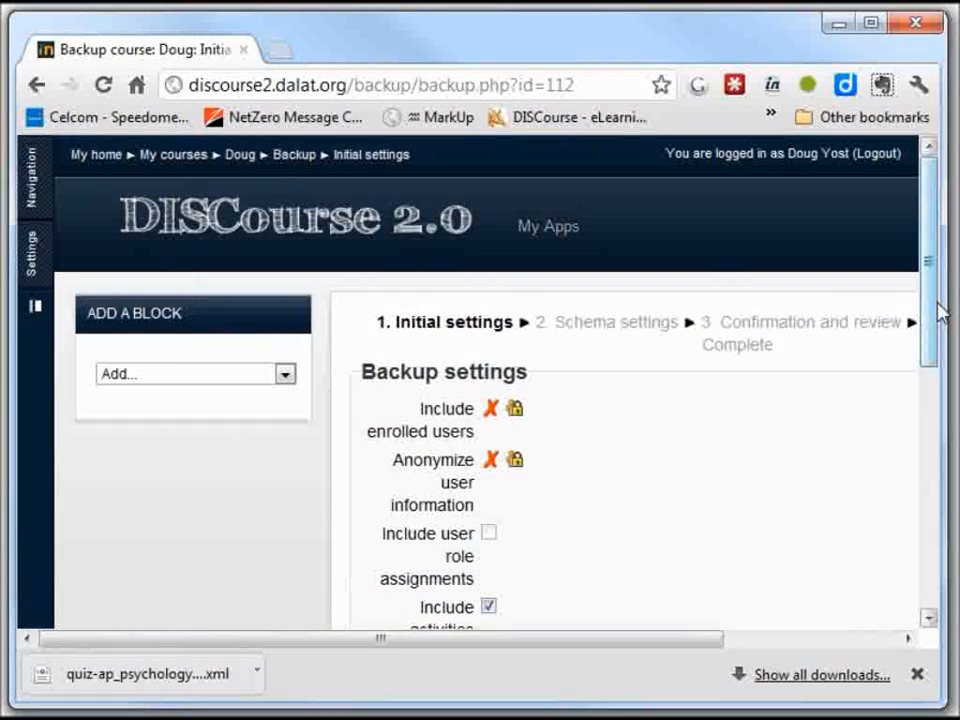
{"action": "left_click_drag", "start_coordinate": [928, 320], "coordinate": [941, 336]}
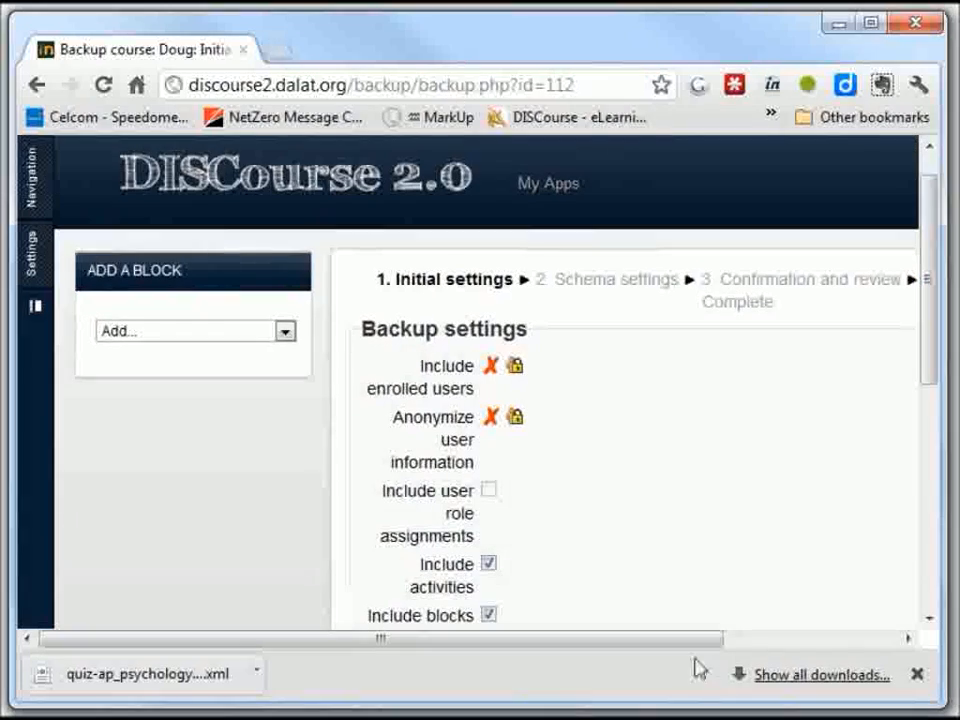
{"action": "left_click_drag", "start_coordinate": [723, 640], "coordinate": [836, 643]}
{"action": "left_click_drag", "start_coordinate": [932, 345], "coordinate": [945, 561]}
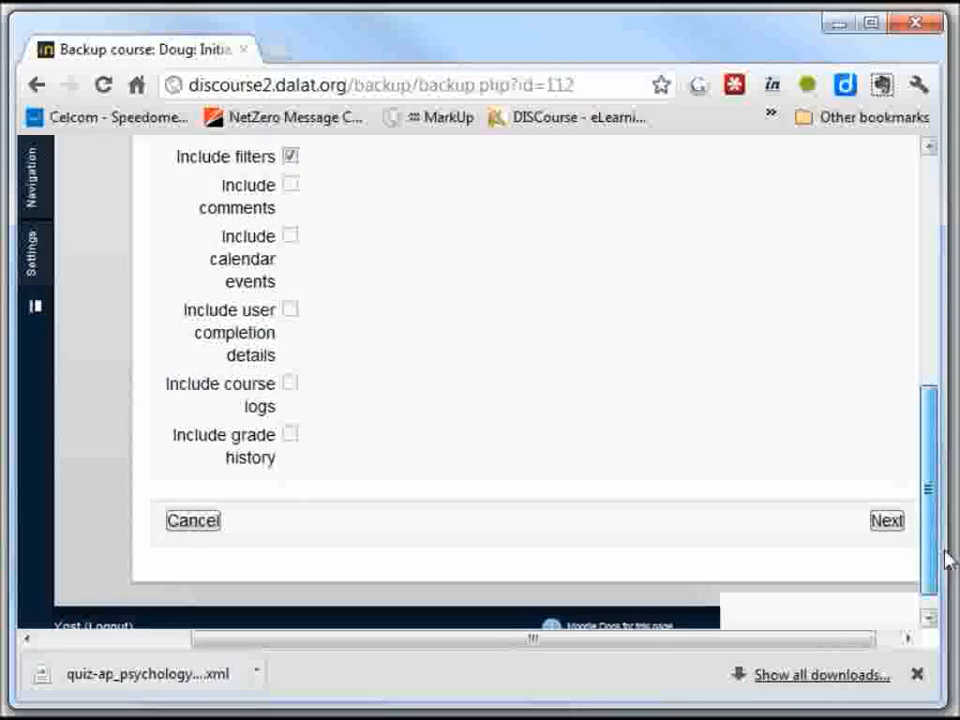
{"action": "left_click", "coordinate": [886, 500]}
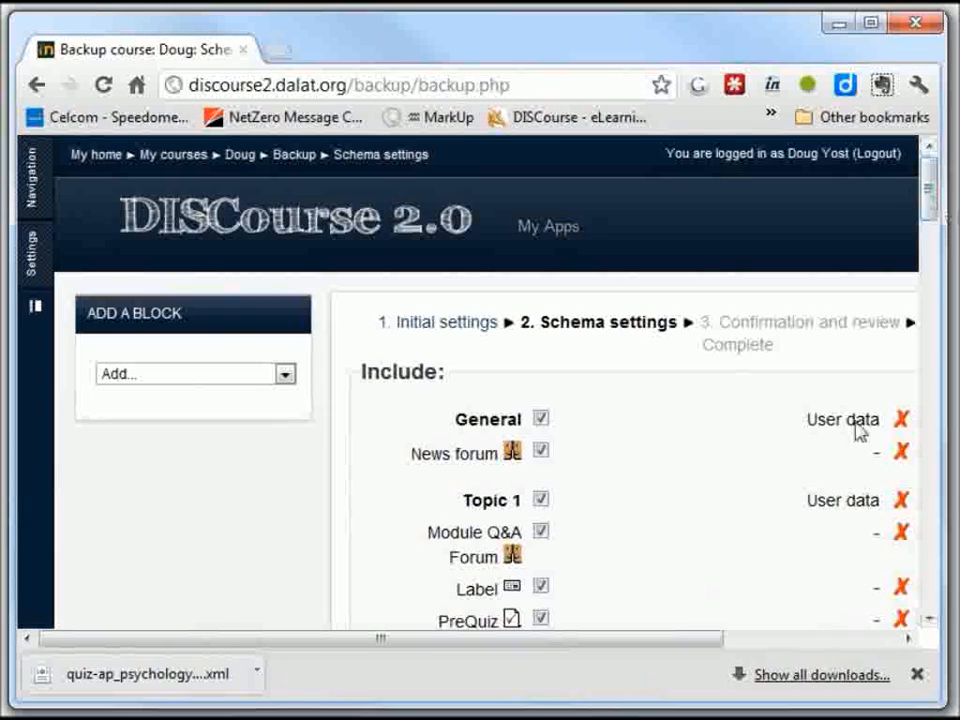
Exclude the General section, Topic 9 and Topic 10 from the backup and proceed to the confirmation and review stage.
{"action": "left_click_drag", "start_coordinate": [714, 643], "coordinate": [838, 660]}
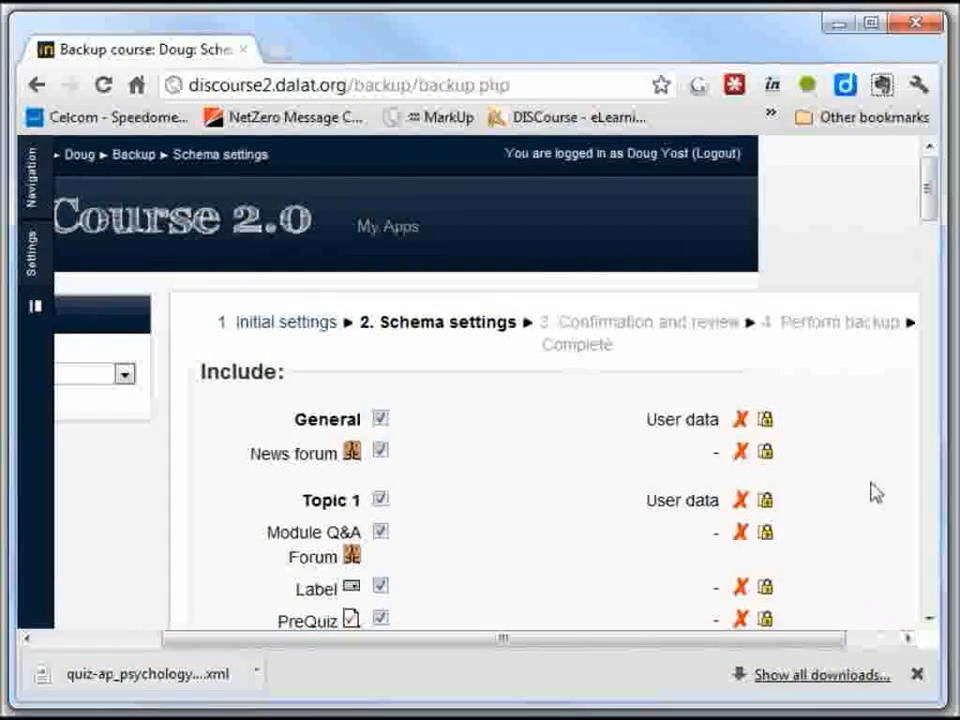
{"action": "left_click_drag", "start_coordinate": [930, 197], "coordinate": [955, 152]}
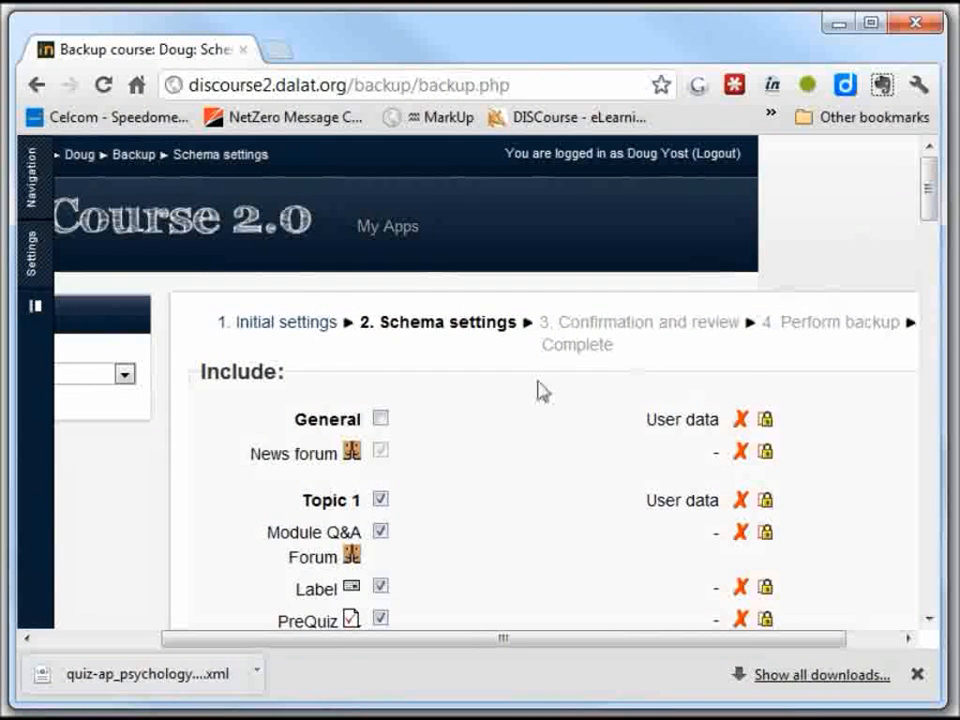
{"action": "left_click_drag", "start_coordinate": [928, 205], "coordinate": [945, 291]}
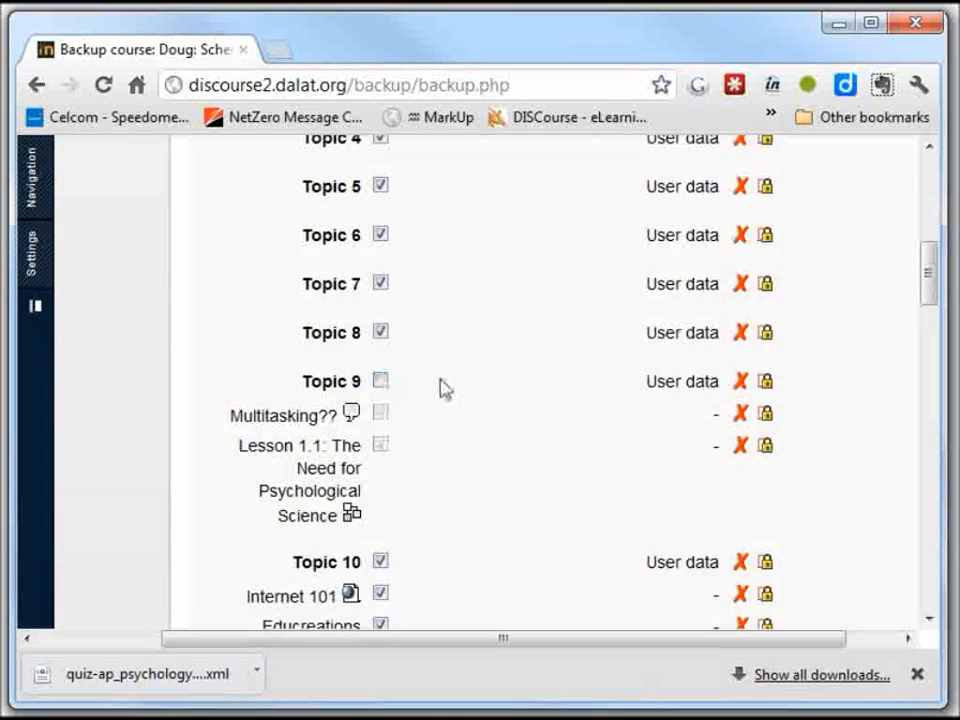
{"action": "left_click_drag", "start_coordinate": [930, 290], "coordinate": [924, 595]}
{"action": "left_click", "coordinate": [380, 360]}
{"action": "left_click_drag", "start_coordinate": [822, 652], "coordinate": [868, 561]}
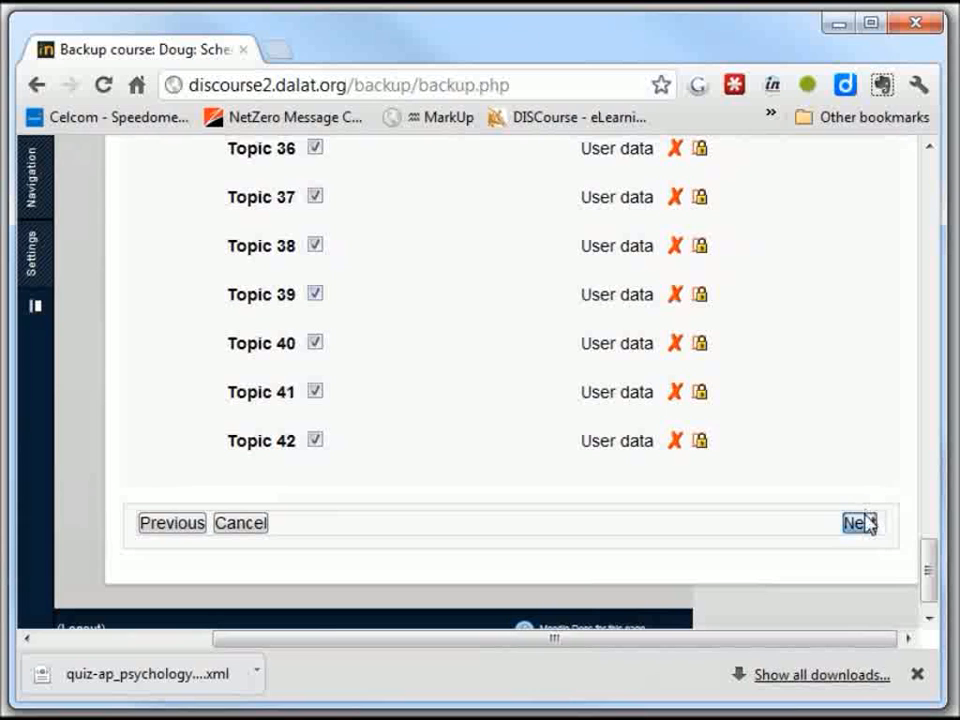
{"action": "left_click", "coordinate": [862, 523]}
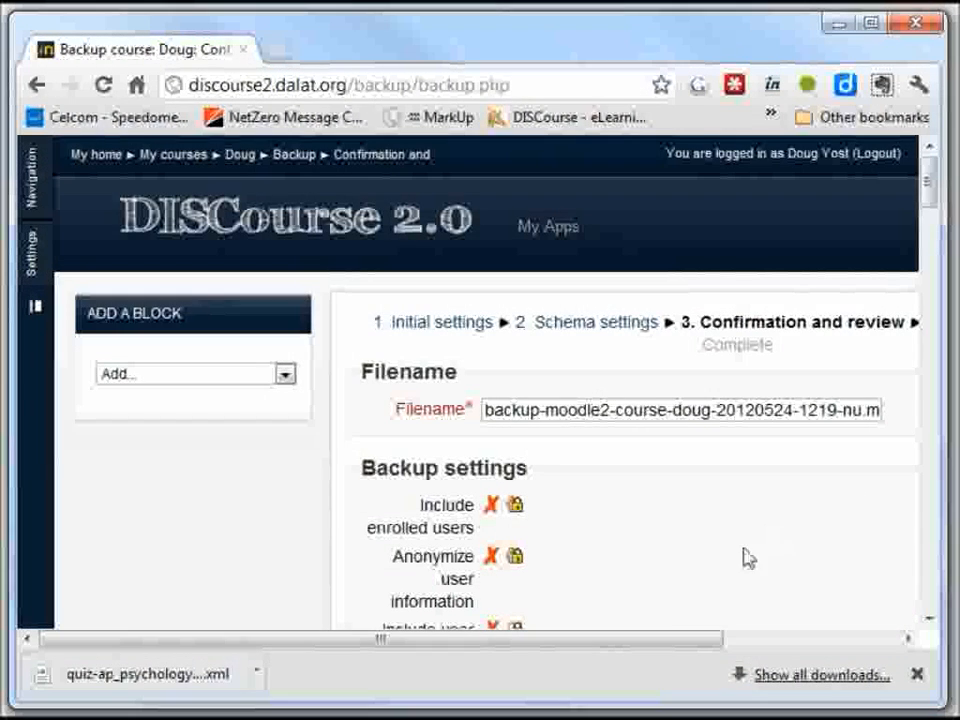
Review the backup settings and included items, keep the default filename, and perform the backup.
{"action": "left_click_drag", "start_coordinate": [718, 647], "coordinate": [842, 643]}
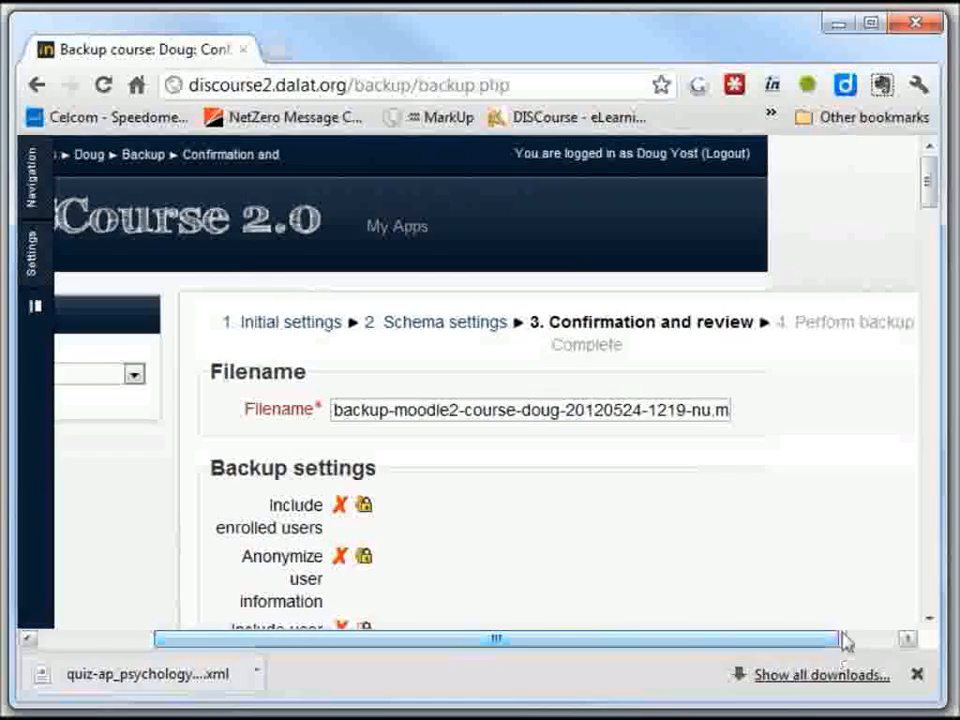
{"action": "scroll", "coordinate": [879, 521], "scroll_direction": "down", "scroll_amount": 2}
{"action": "scroll", "coordinate": [658, 426], "scroll_direction": "down", "scroll_amount": 5}
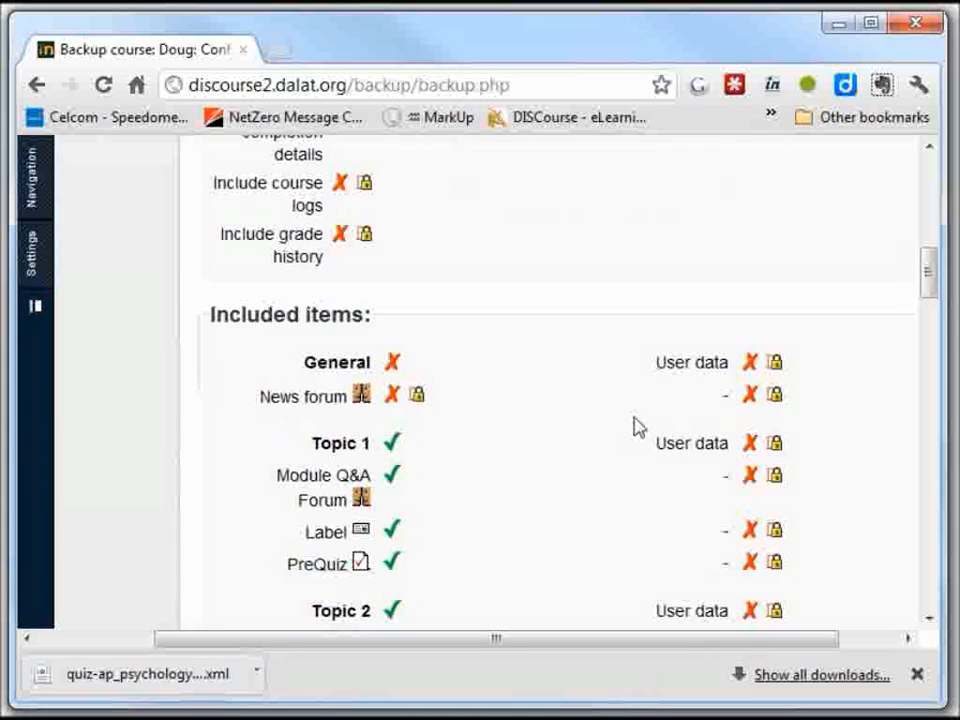
{"action": "scroll", "coordinate": [635, 426], "scroll_direction": "down", "scroll_amount": 2}
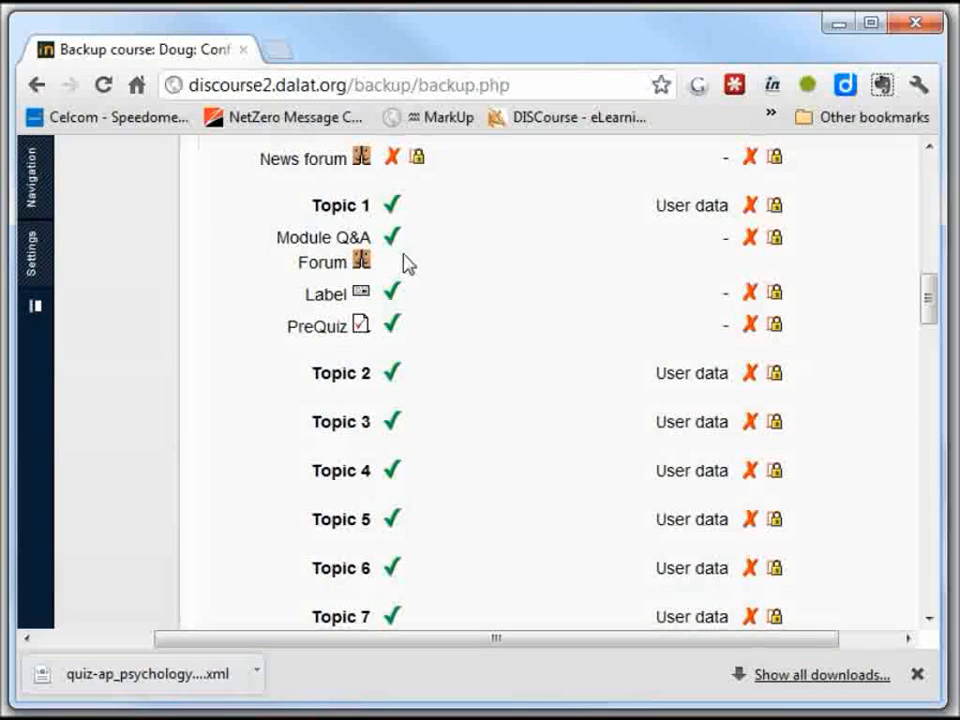
{"action": "scroll", "coordinate": [503, 311], "scroll_direction": "down", "scroll_amount": 20}
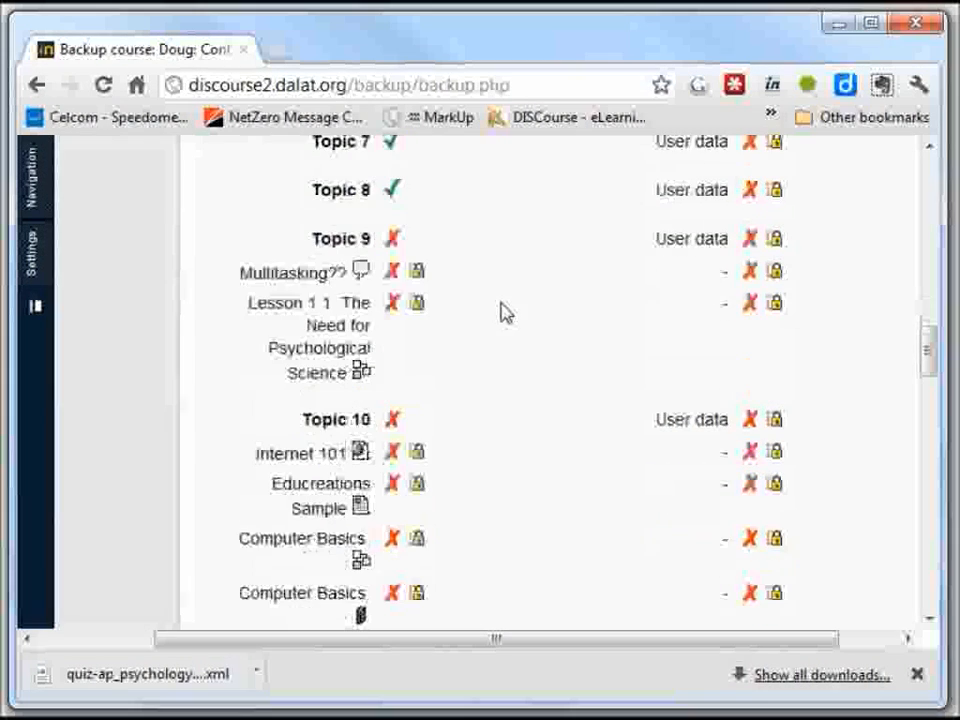
{"action": "scroll", "coordinate": [555, 313], "scroll_direction": "down", "scroll_amount": 5}
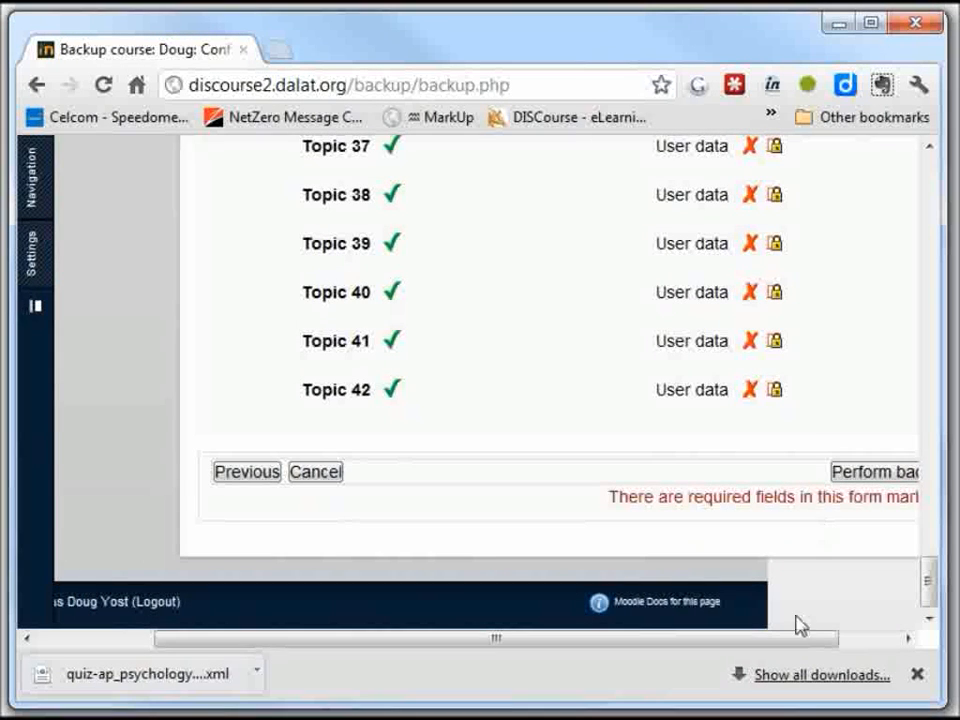
{"action": "left_click_drag", "start_coordinate": [806, 638], "coordinate": [866, 638]}
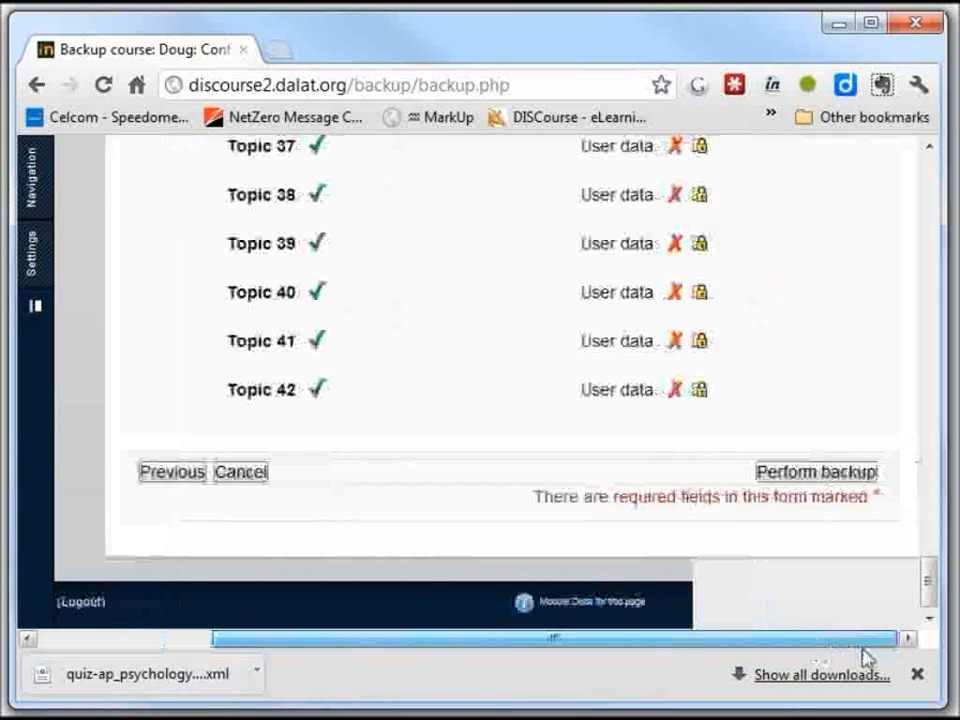
{"action": "left_click", "coordinate": [848, 476]}
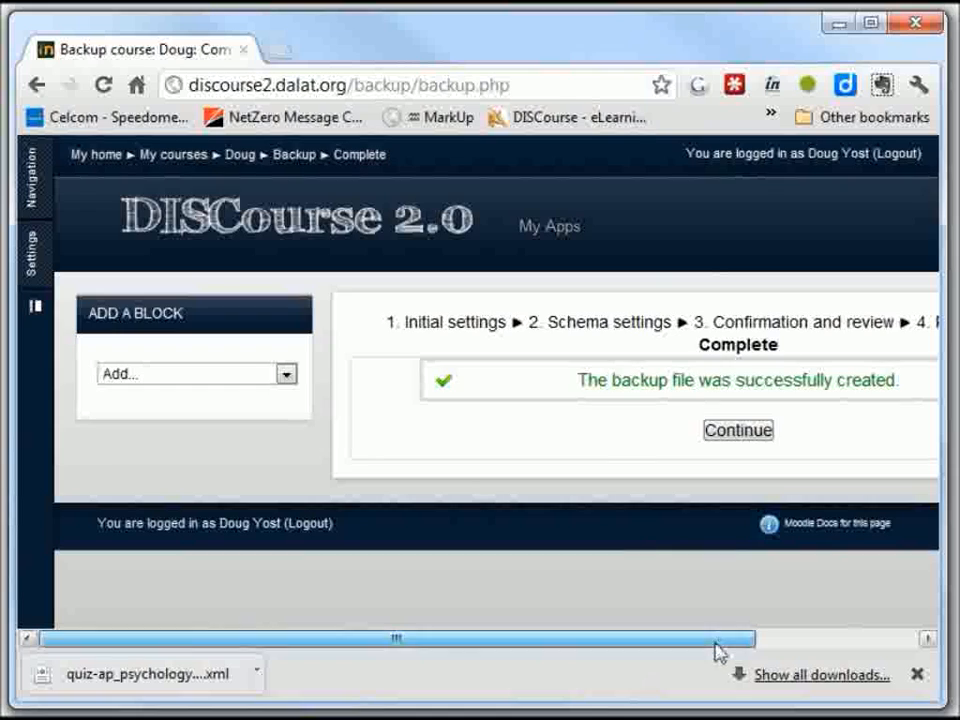
Continue past the completed backup and examine the files listed in the user private backup area.
{"action": "left_click_drag", "start_coordinate": [718, 642], "coordinate": [896, 648]}
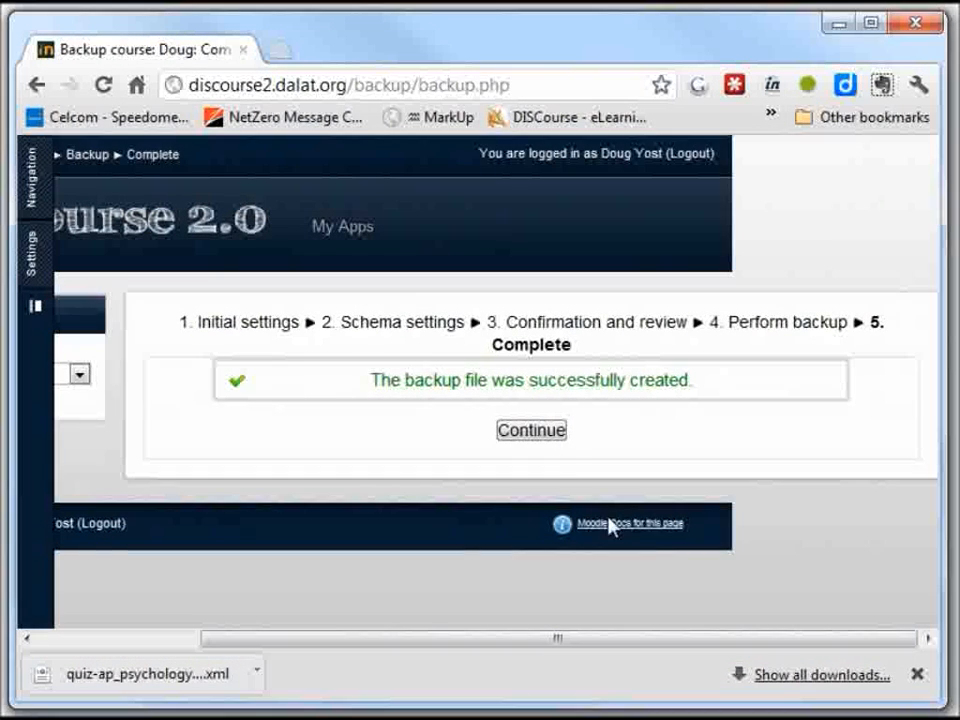
{"action": "left_click", "coordinate": [540, 431]}
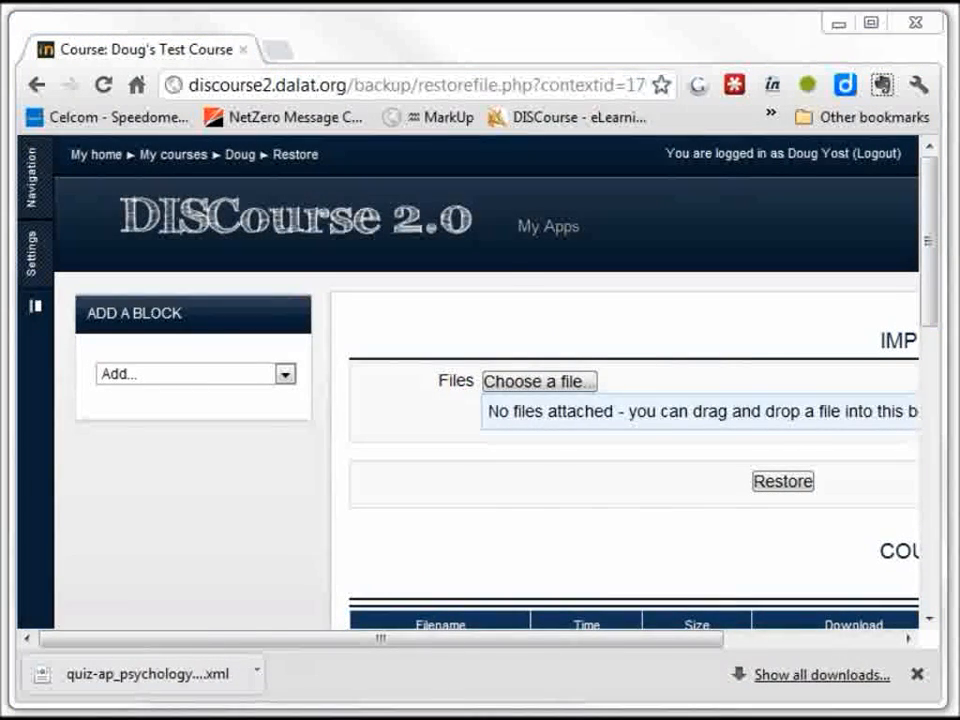
{"action": "scroll", "coordinate": [257, 594], "scroll_direction": "down", "scroll_amount": 4}
{"action": "scroll", "coordinate": [257, 594], "scroll_direction": "right", "scroll_amount": 2}
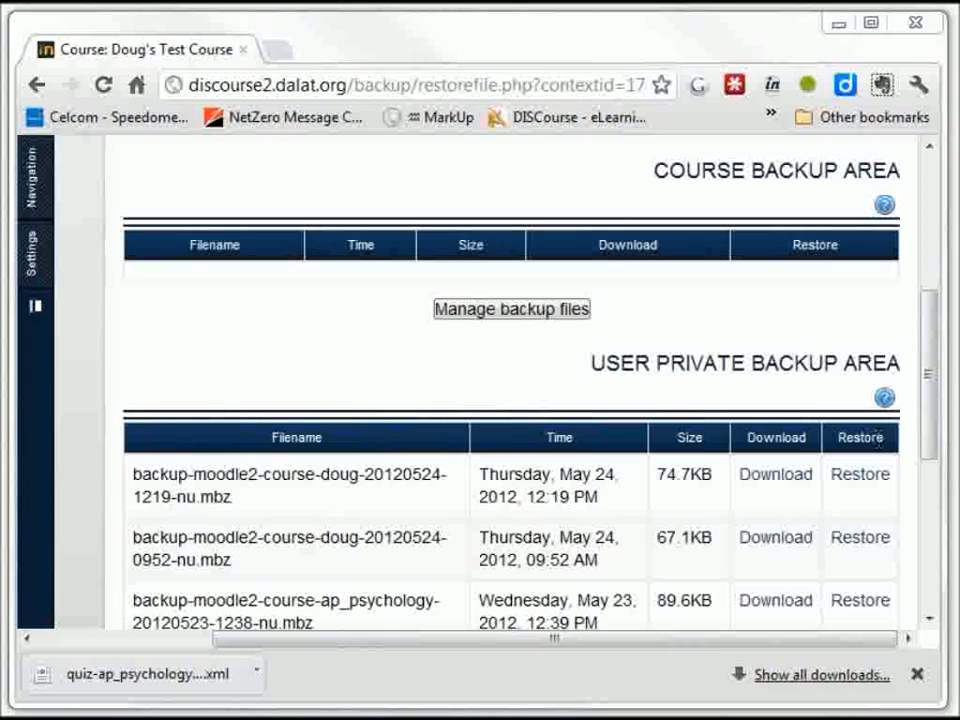
{"action": "left_click_drag", "start_coordinate": [928, 401], "coordinate": [936, 443]}
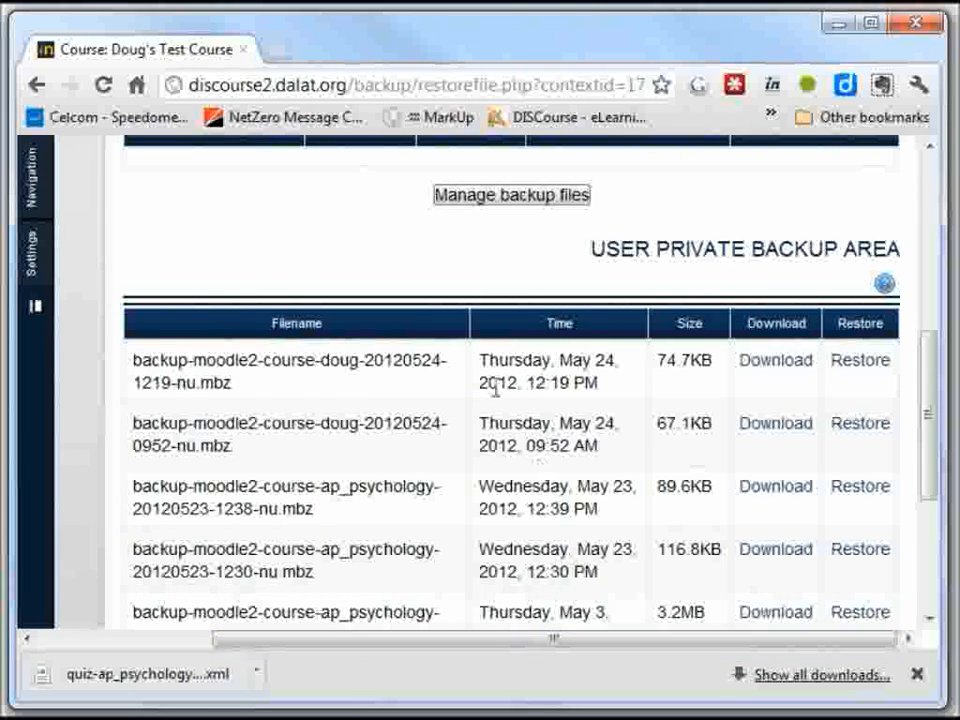
{"action": "left_click_drag", "start_coordinate": [289, 649], "coordinate": [118, 643]}
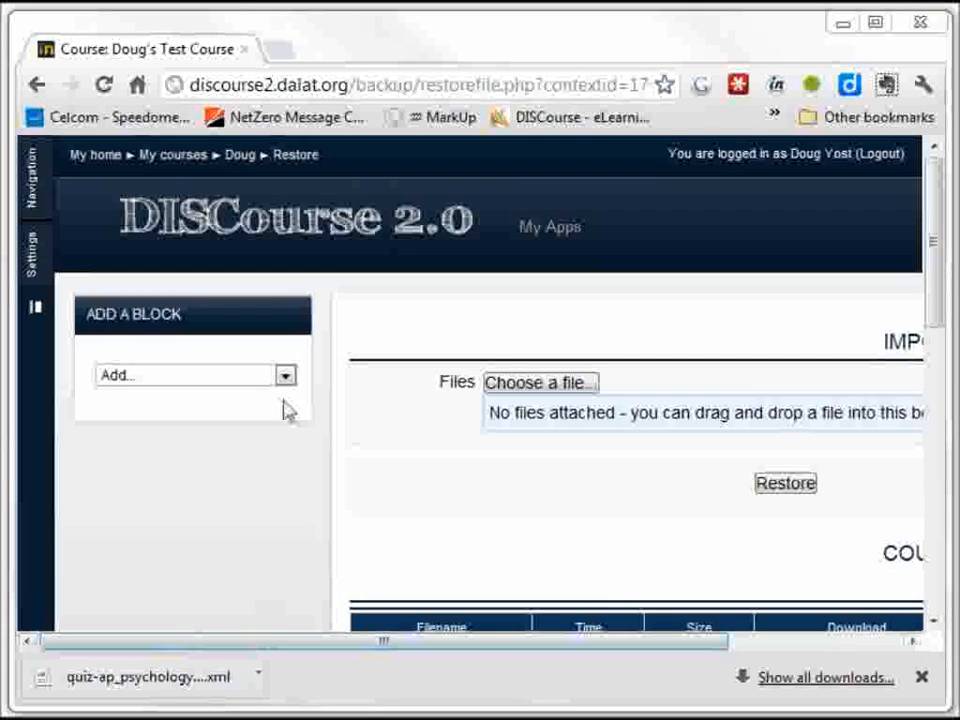
Return to the test course's main page and dismiss the browser's downloads bar.
{"action": "left_click", "coordinate": [242, 158]}
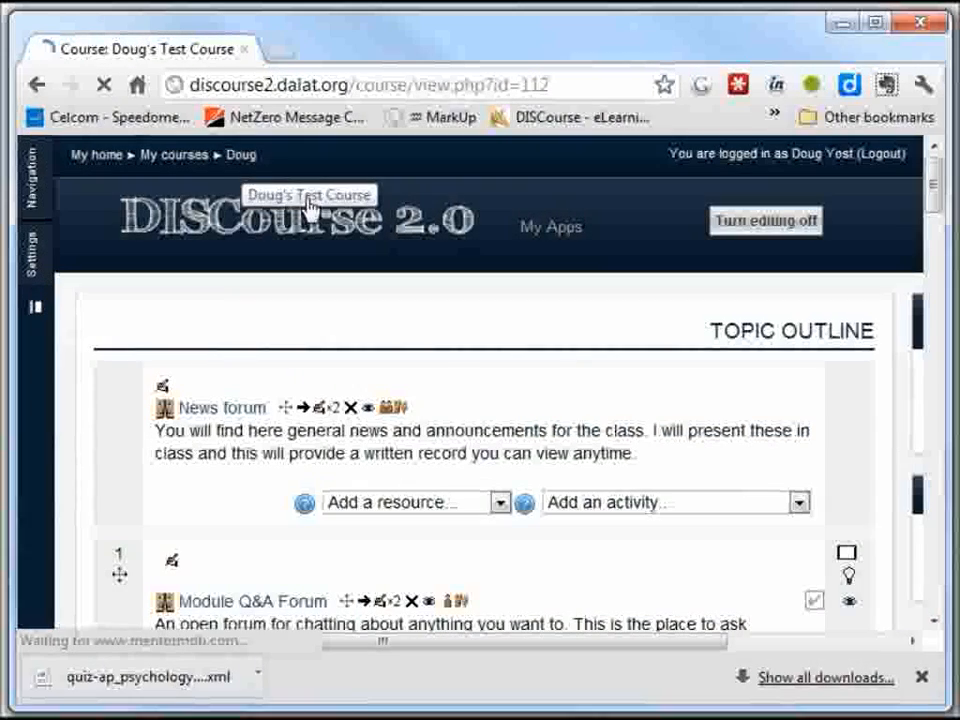
{"action": "left_click", "coordinate": [922, 677]}
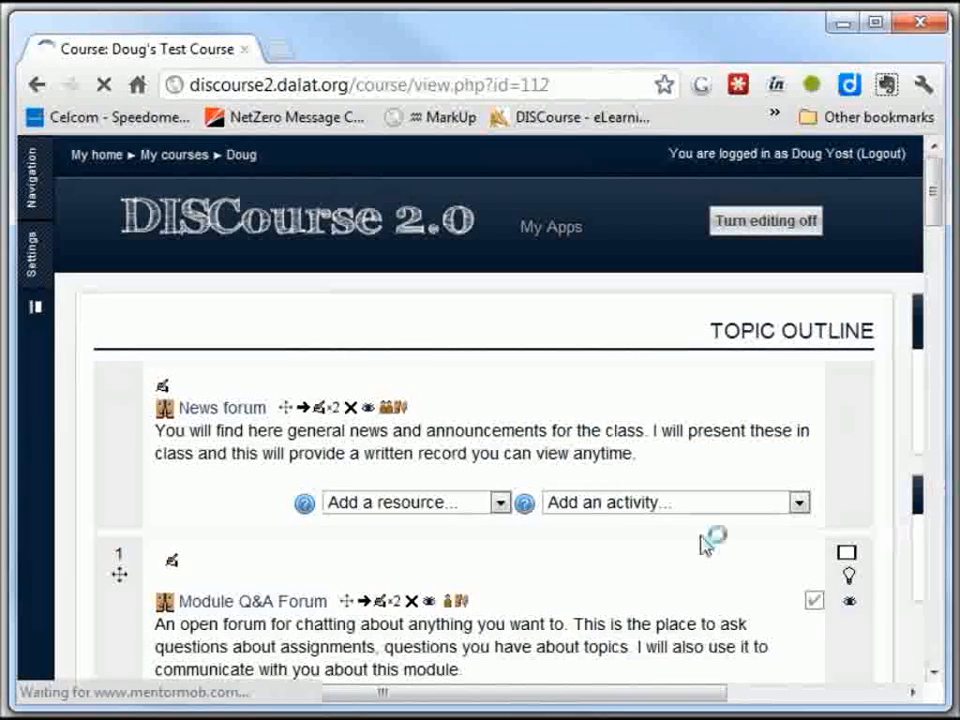
{"action": "scroll", "coordinate": [896, 536], "scroll_direction": "down", "scroll_amount": 5}
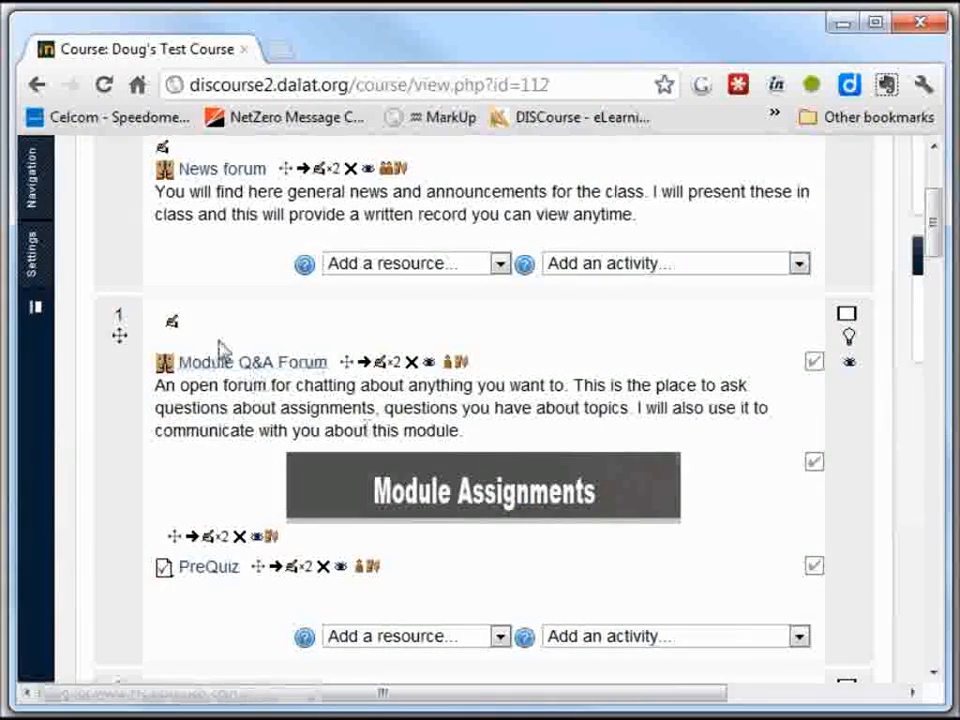
{"action": "scroll", "coordinate": [268, 368], "scroll_direction": "down", "scroll_amount": 3}
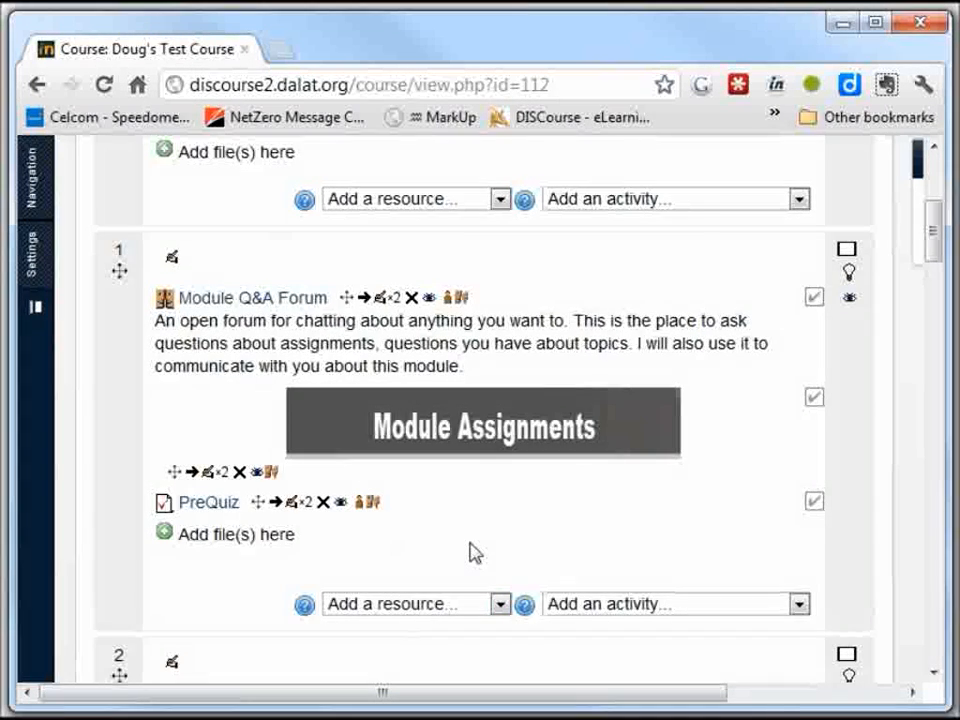
Move the empty topic 2 above topic 1 in the course outline.
{"action": "scroll", "coordinate": [471, 553], "scroll_direction": "down", "scroll_amount": 1}
{"action": "scroll", "coordinate": [476, 548], "scroll_direction": "up", "scroll_amount": 1}
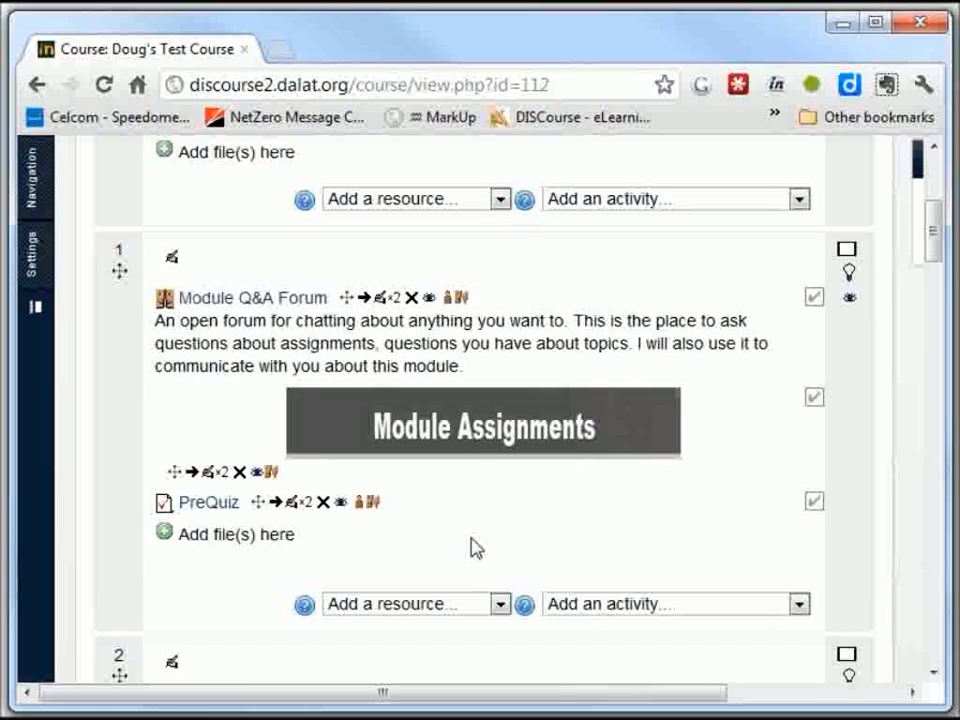
{"action": "scroll", "coordinate": [476, 548], "scroll_direction": "down", "scroll_amount": 1}
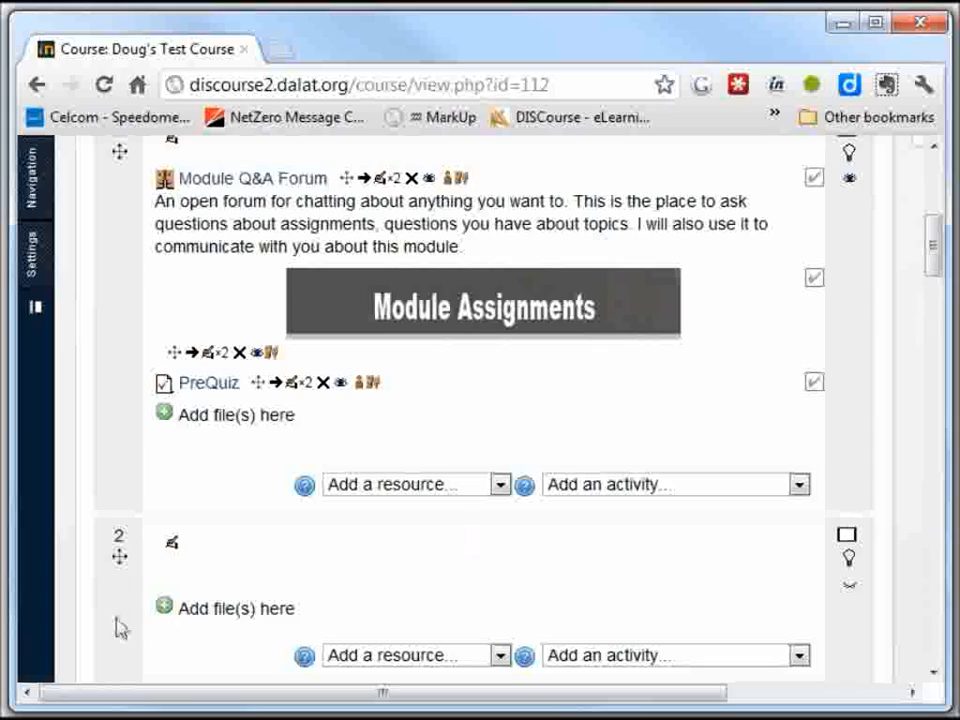
{"action": "left_click_drag", "start_coordinate": [120, 553], "coordinate": [146, 242]}
{"action": "scroll", "coordinate": [400, 368], "scroll_direction": "up", "scroll_amount": 2}
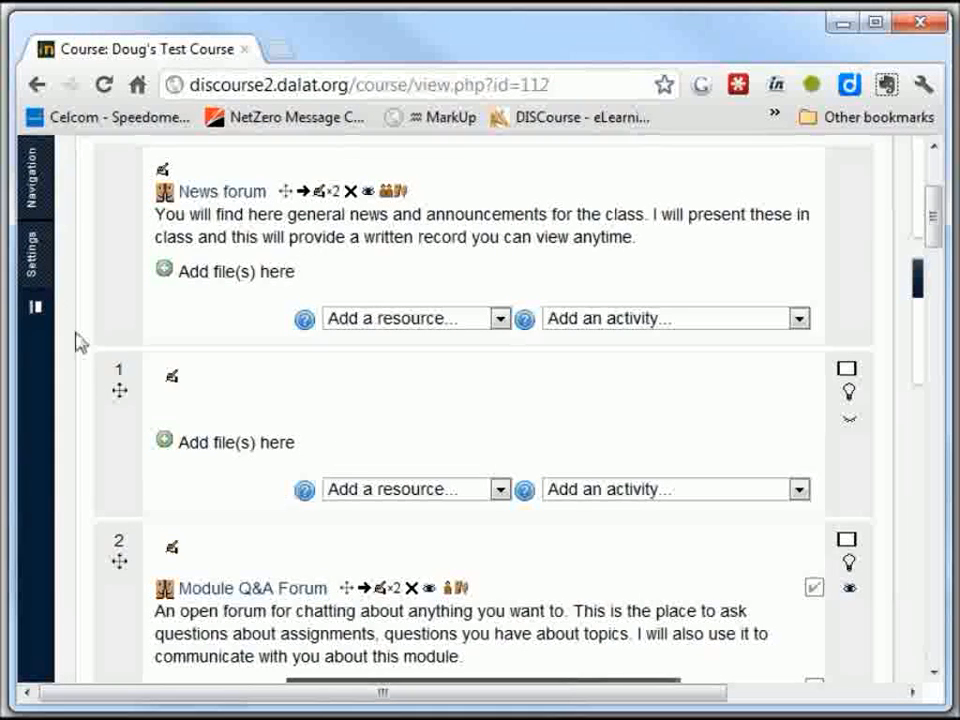
Open the course restore page and choose the May 24, 2012, 12:19 PM backup from the user private backup area for restoring.
{"action": "mouse_move", "coordinate": [41, 272]}
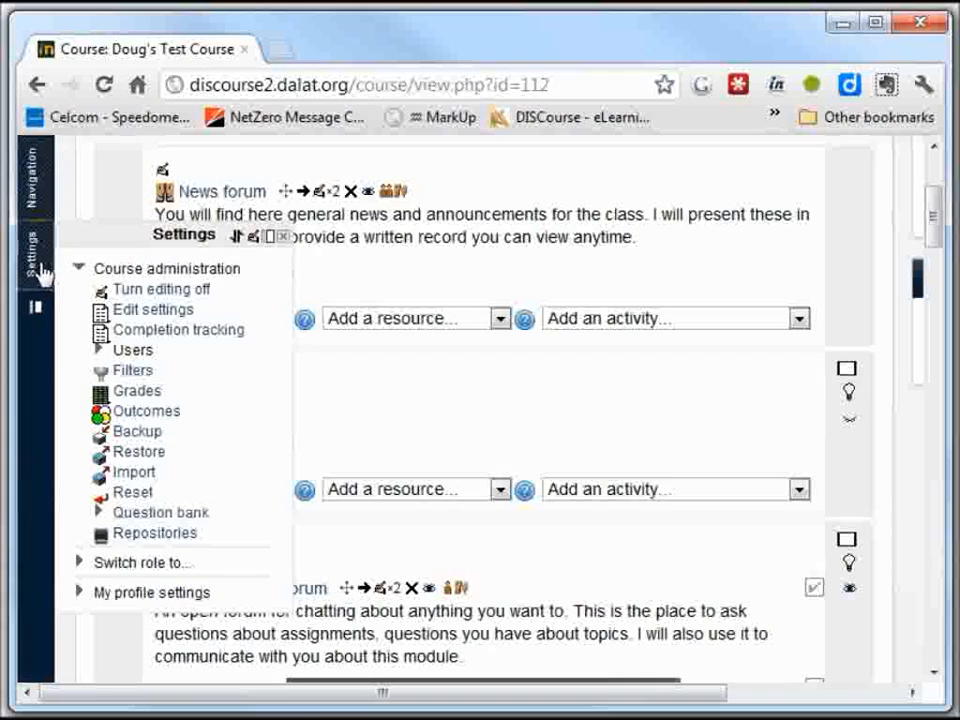
{"action": "left_click", "coordinate": [155, 459]}
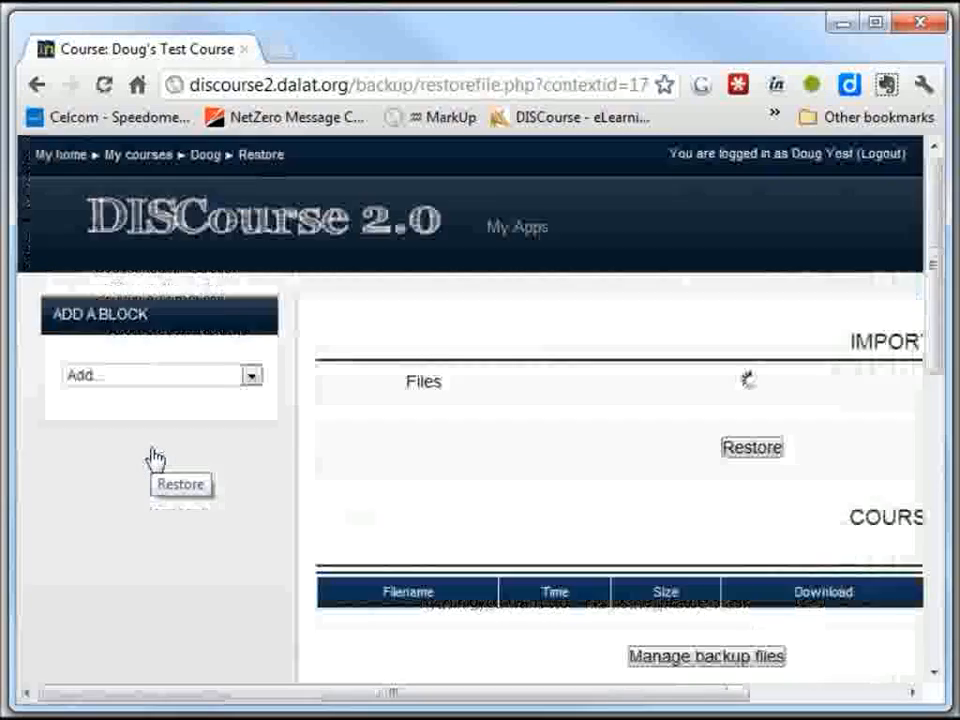
{"action": "left_click_drag", "start_coordinate": [686, 696], "coordinate": [870, 692]}
{"action": "scroll", "coordinate": [690, 445], "scroll_direction": "down", "scroll_amount": 1}
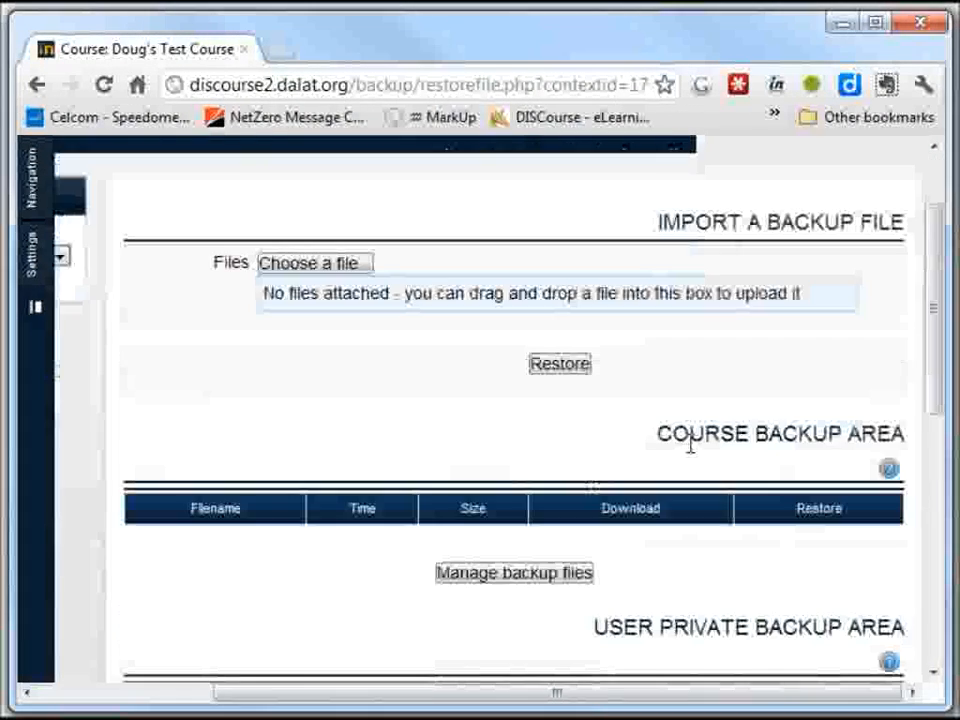
{"action": "left_click", "coordinate": [934, 672]}
{"action": "left_click", "coordinate": [934, 672]}
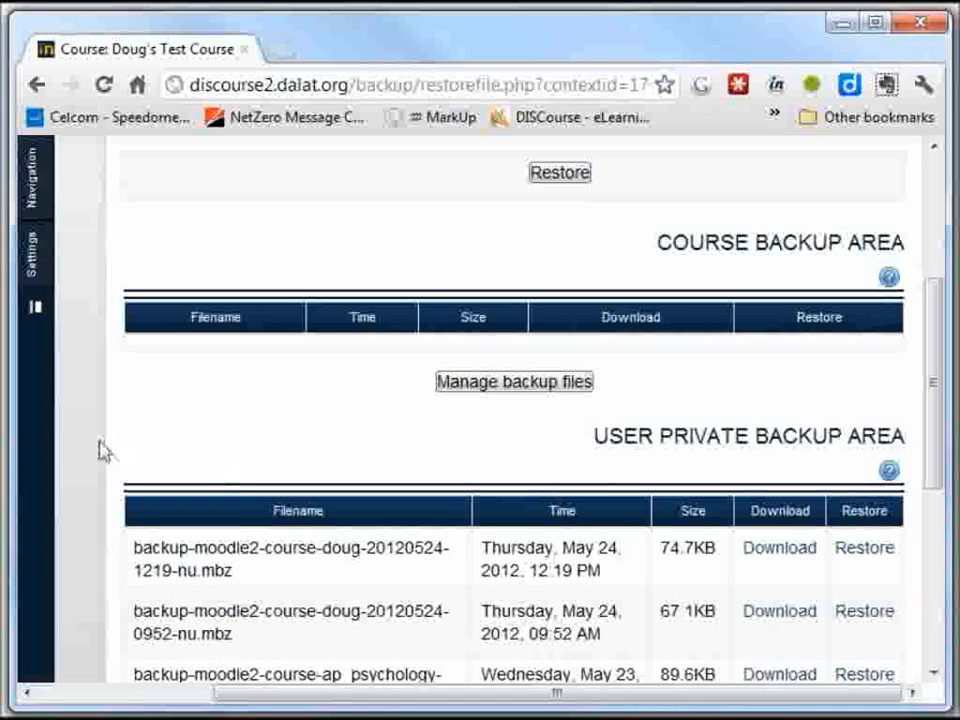
{"action": "left_click", "coordinate": [858, 565]}
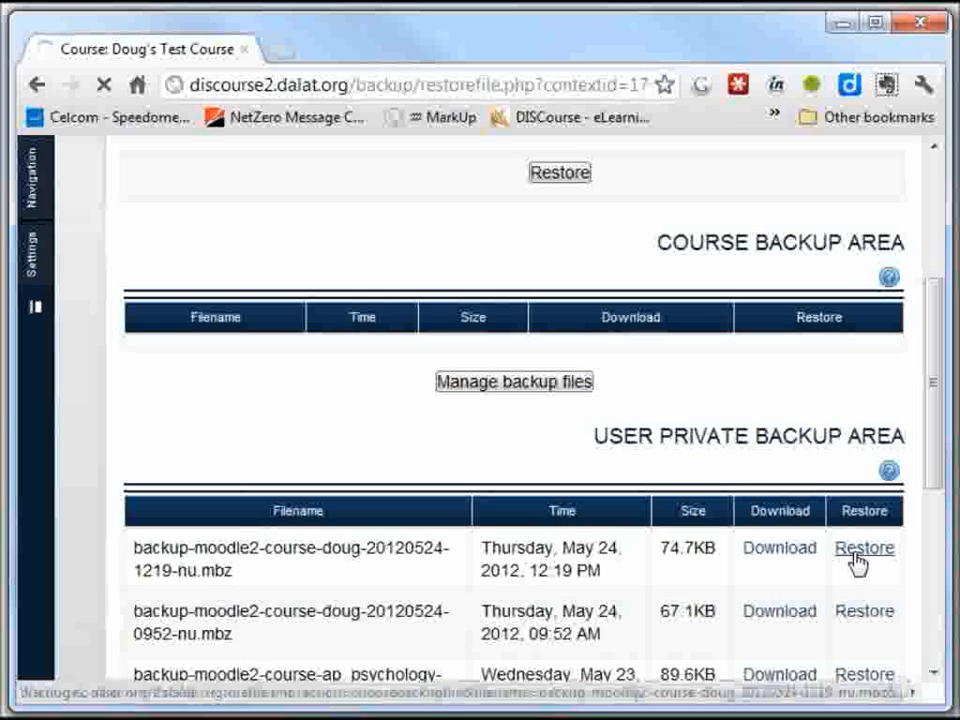
{"action": "scroll", "coordinate": [476, 495], "scroll_direction": "down", "scroll_amount": 3}
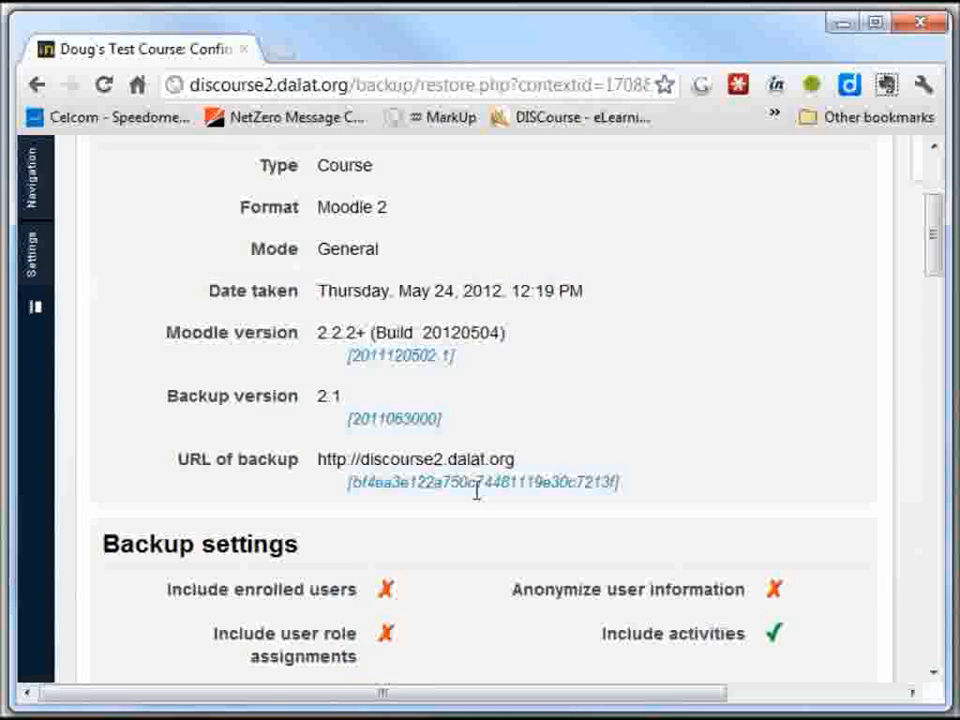
Review the backup's details and course sections, confirm it, and choose to merge the backup course into this course.
{"action": "scroll", "coordinate": [548, 475], "scroll_direction": "down", "scroll_amount": 9}
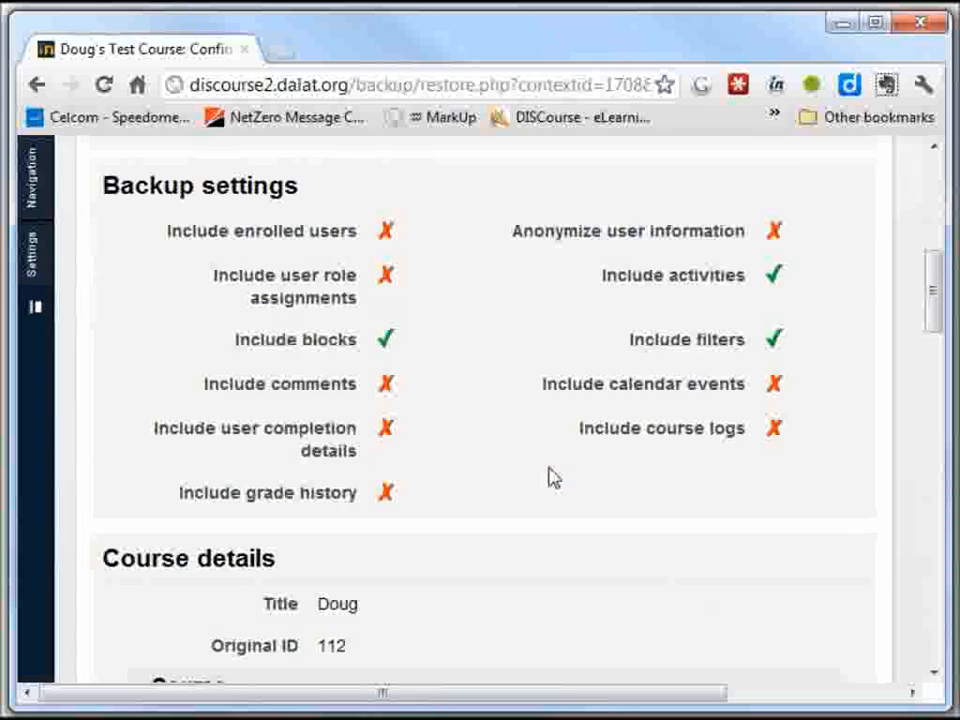
{"action": "scroll", "coordinate": [553, 477], "scroll_direction": "down", "scroll_amount": 2}
{"action": "left_click_drag", "start_coordinate": [704, 692], "coordinate": [788, 692]}
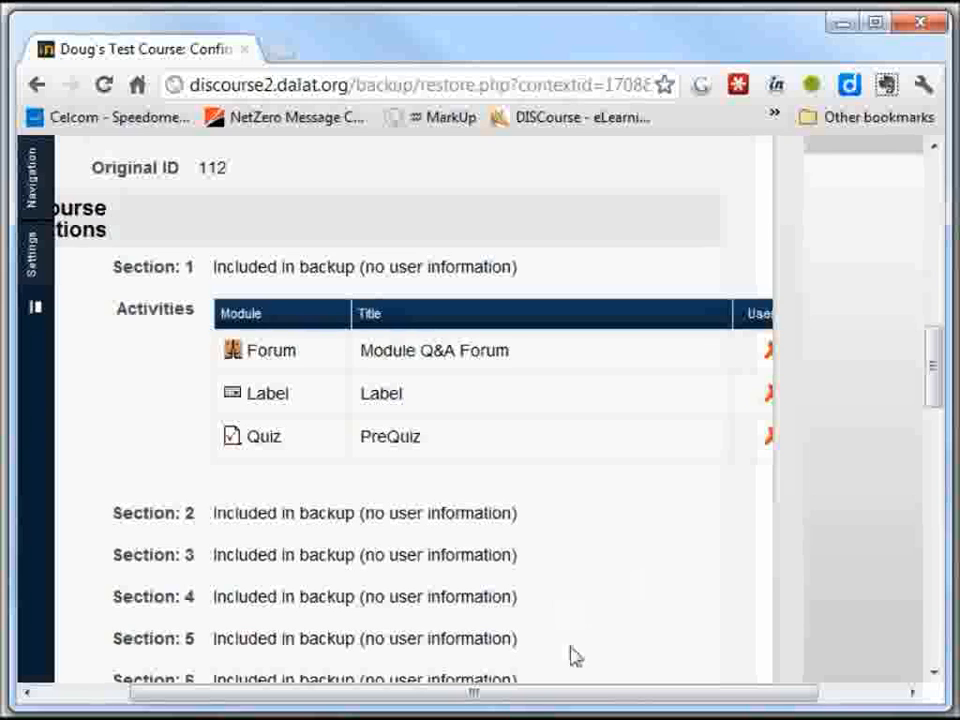
{"action": "left_click_drag", "start_coordinate": [466, 692], "coordinate": [399, 692]}
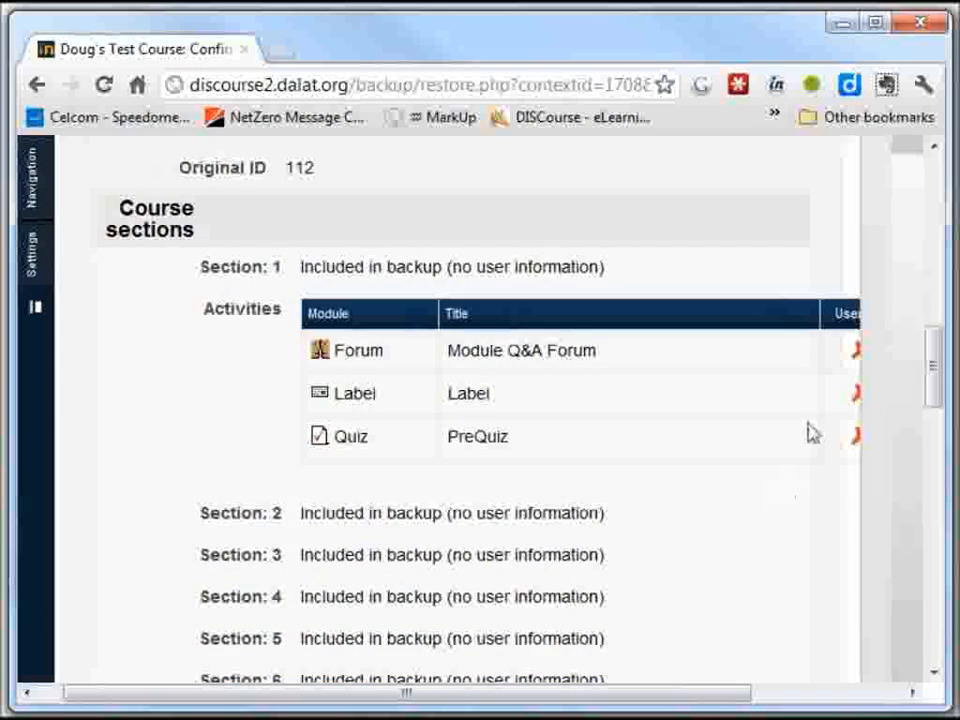
{"action": "scroll", "coordinate": [812, 432], "scroll_direction": "down", "scroll_amount": 20}
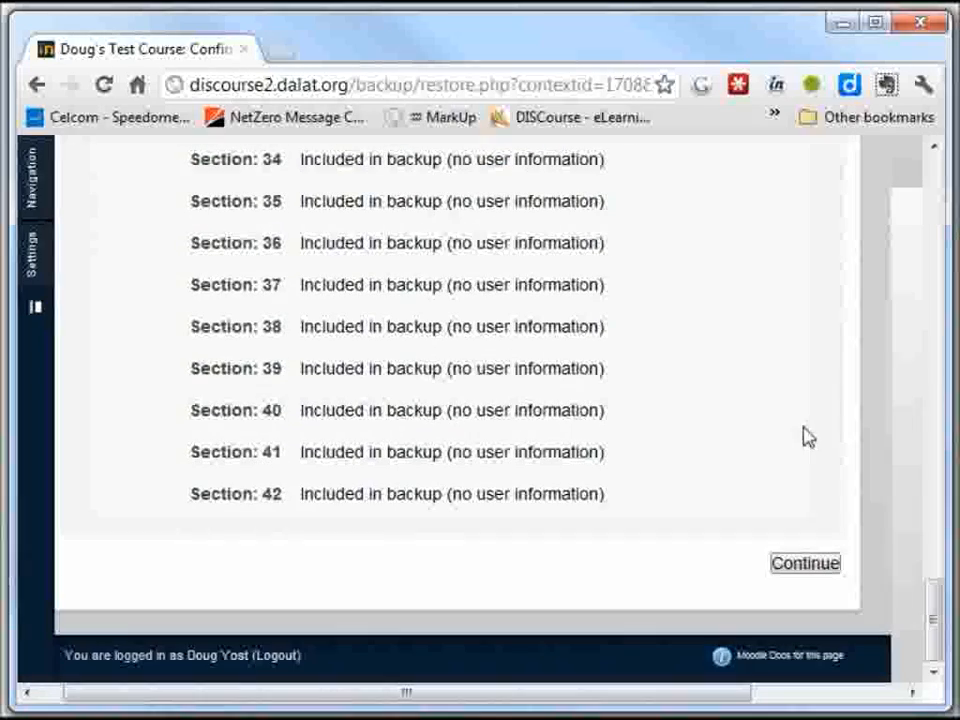
{"action": "left_click", "coordinate": [816, 570]}
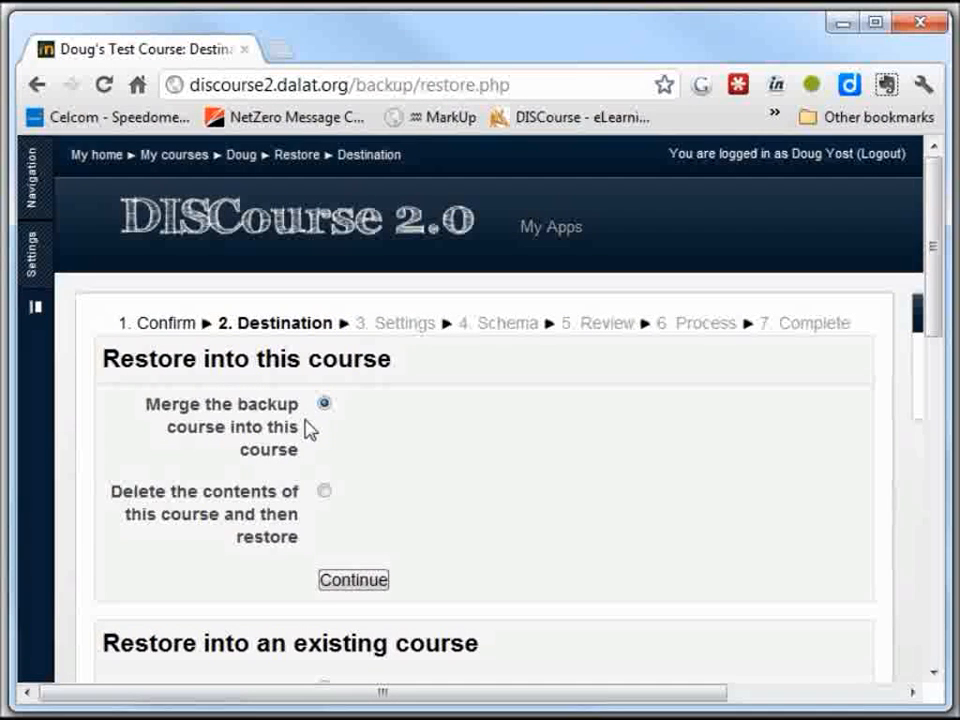
{"action": "left_click", "coordinate": [358, 586]}
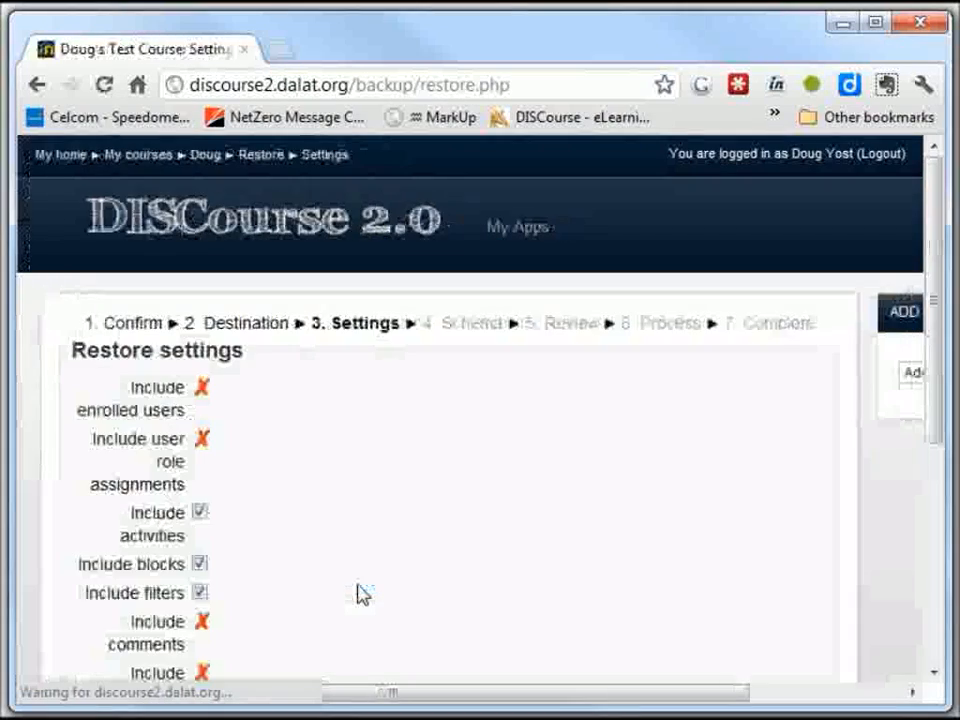
Keep activities, blocks and filters included in the restore settings and proceed to the schema stage.
{"action": "scroll", "coordinate": [406, 452], "scroll_direction": "down", "scroll_amount": 1}
{"action": "scroll", "coordinate": [410, 457], "scroll_direction": "down", "scroll_amount": 2}
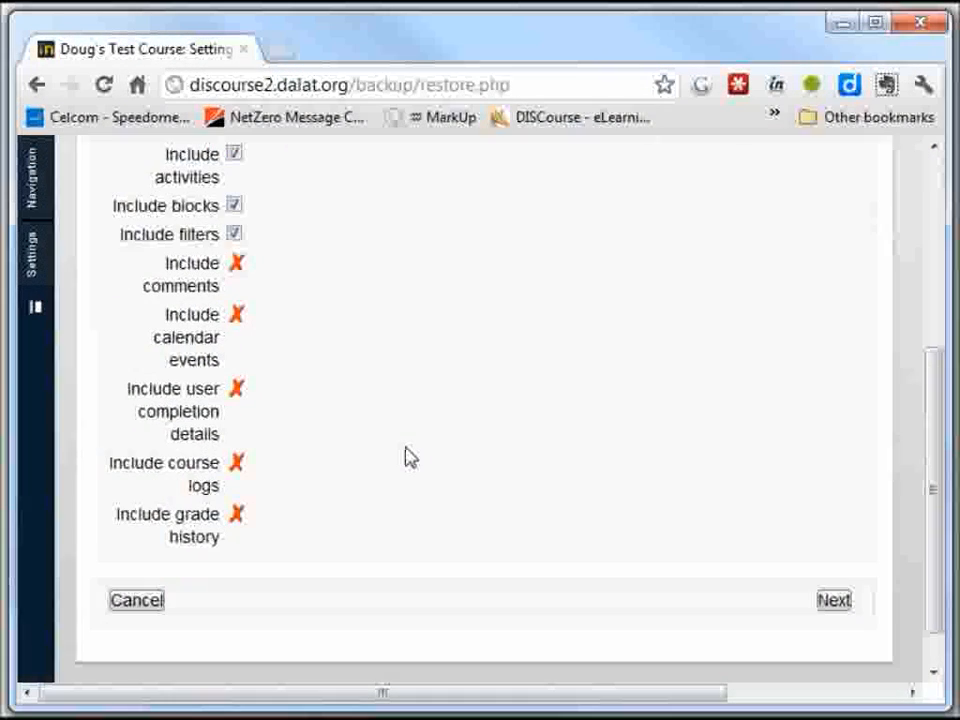
{"action": "scroll", "coordinate": [406, 455], "scroll_direction": "up", "scroll_amount": 3}
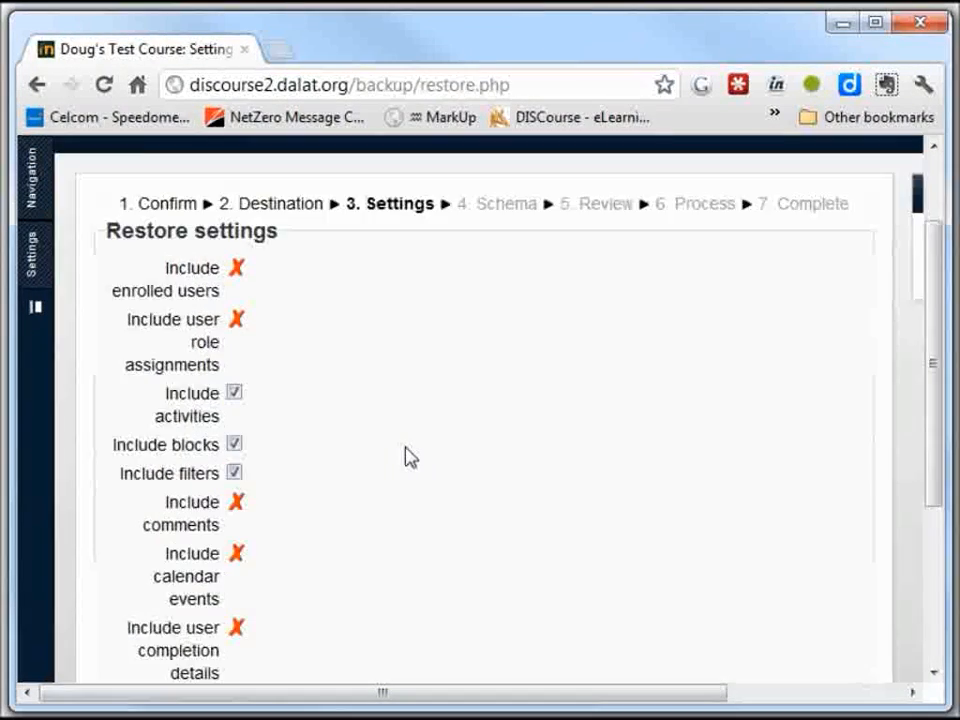
{"action": "scroll", "coordinate": [406, 455], "scroll_direction": "down", "scroll_amount": 3}
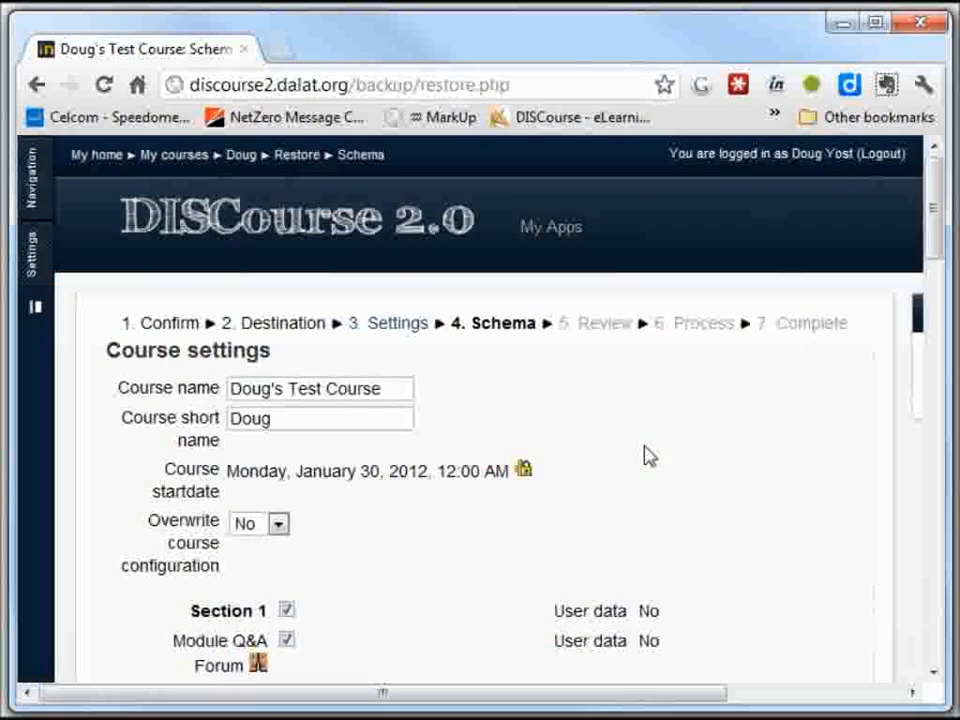
Keep the course configuration overwrite at No and all sections selected in the schema, and proceed to the review.
{"action": "scroll", "coordinate": [438, 482], "scroll_direction": "down", "scroll_amount": 1}
{"action": "scroll", "coordinate": [403, 506], "scroll_direction": "down", "scroll_amount": 1}
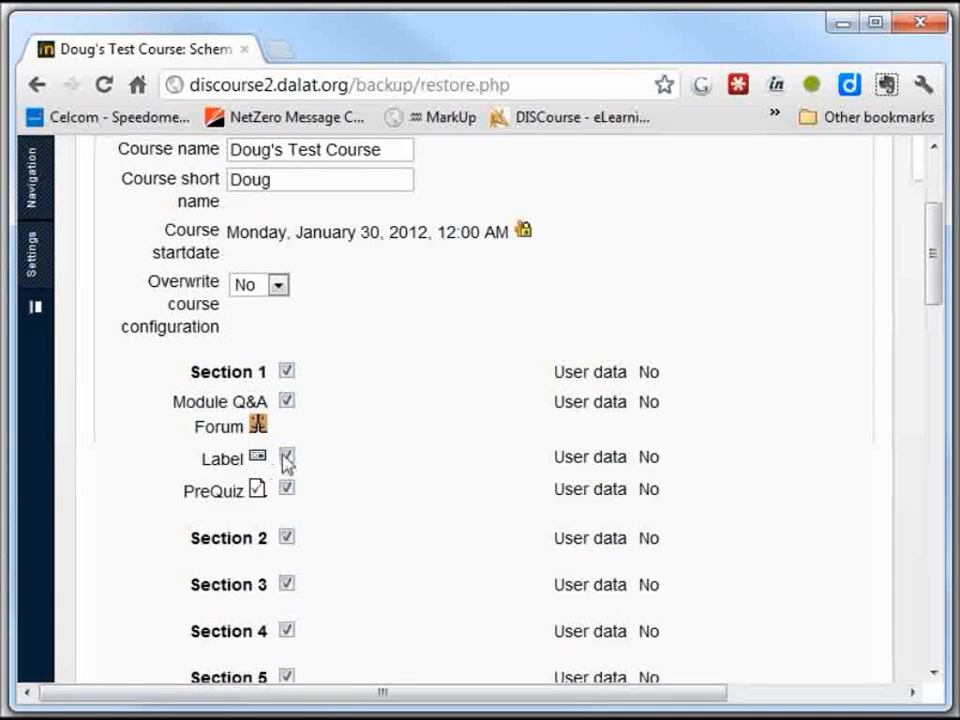
{"action": "scroll", "coordinate": [482, 492], "scroll_direction": "down", "scroll_amount": 16}
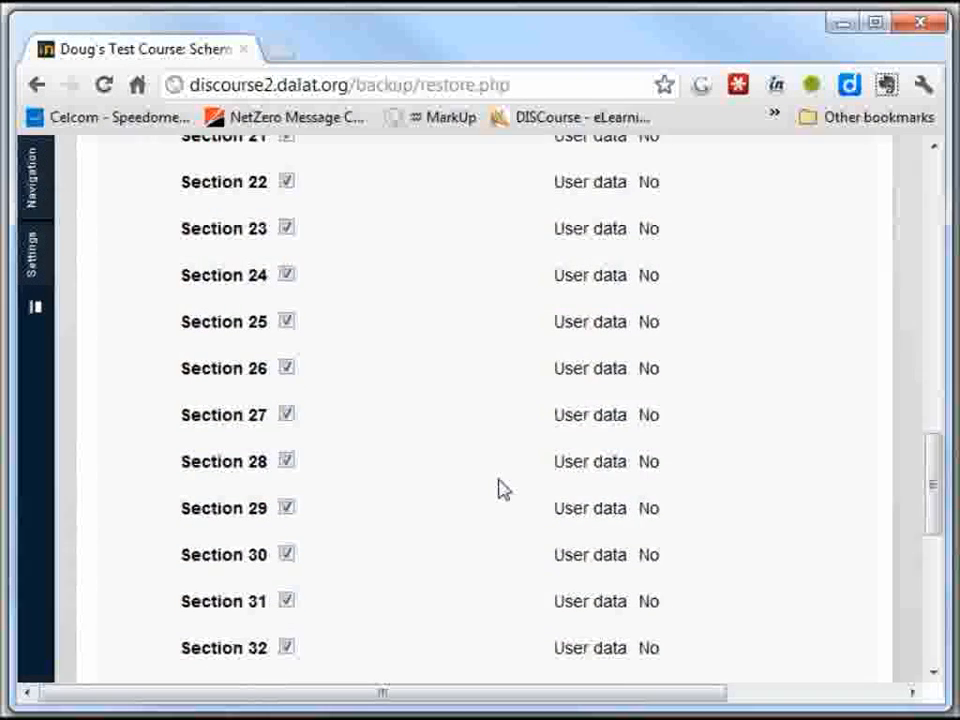
{"action": "left_click", "coordinate": [829, 561]}
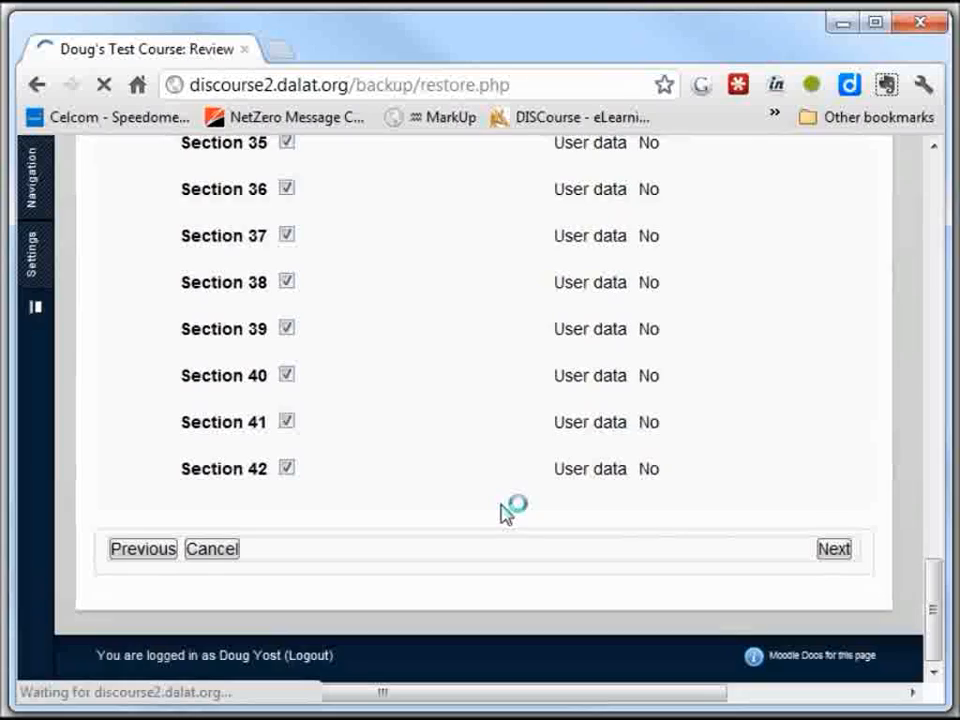
Review the chosen restore settings and sections, and perform the restore.
{"action": "scroll", "coordinate": [553, 475], "scroll_direction": "down", "scroll_amount": 6}
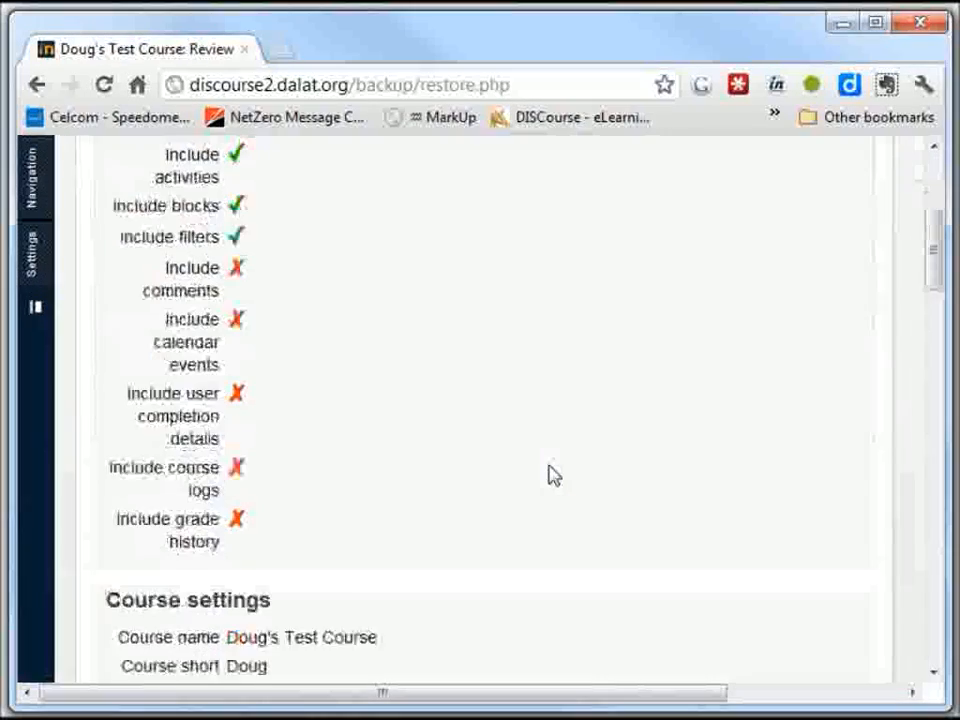
{"action": "scroll", "coordinate": [617, 474], "scroll_direction": "down", "scroll_amount": 6}
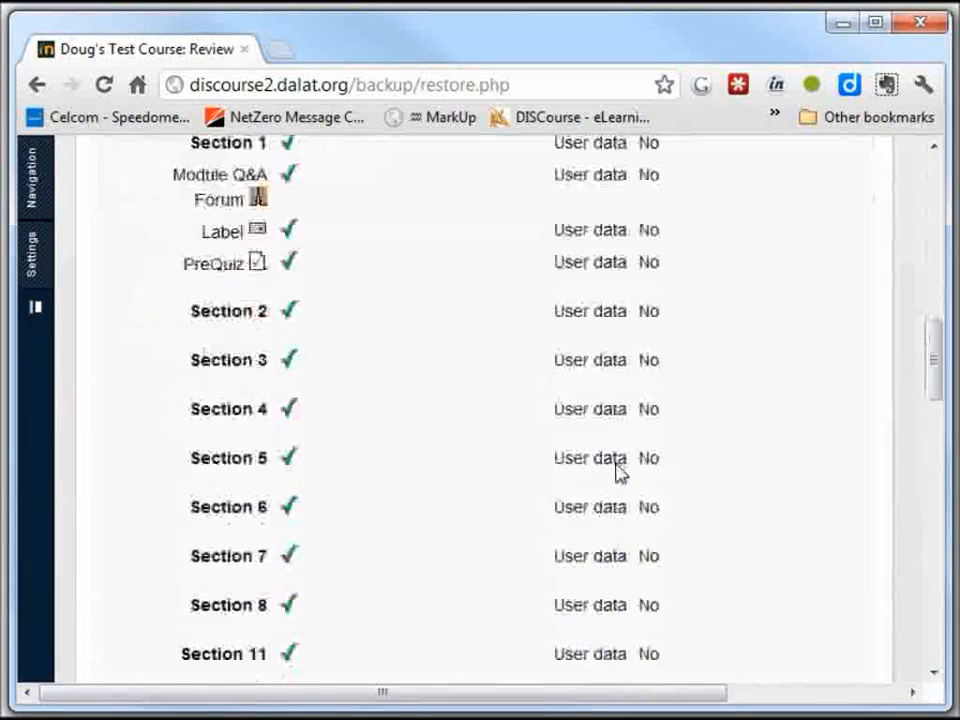
{"action": "scroll", "coordinate": [617, 474], "scroll_direction": "down", "scroll_amount": 10}
{"action": "scroll", "coordinate": [617, 474], "scroll_direction": "down", "scroll_amount": 5}
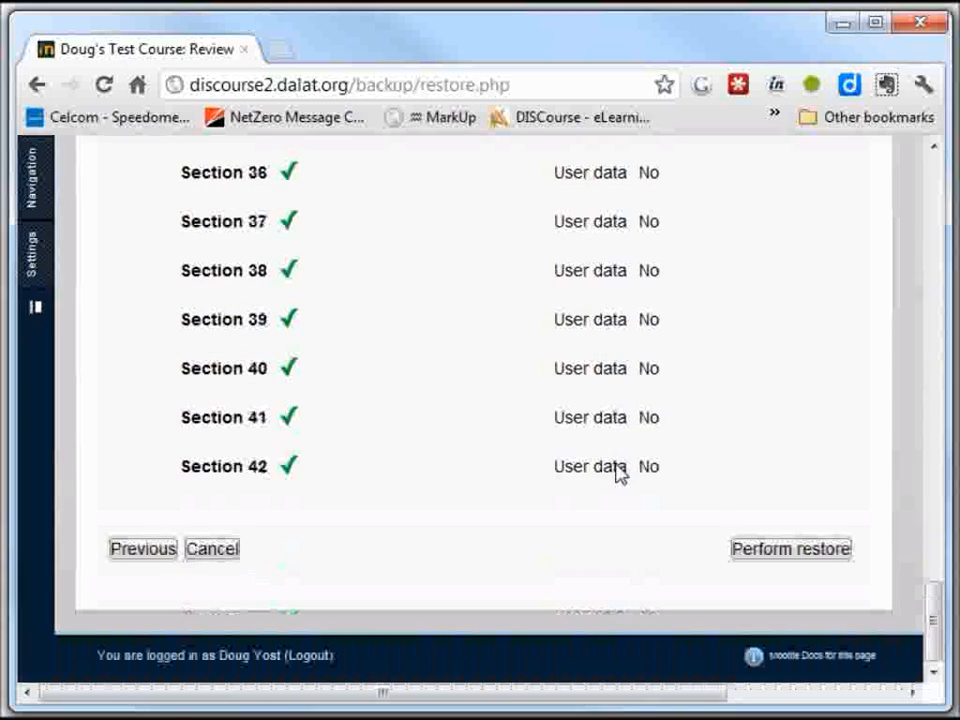
{"action": "left_click", "coordinate": [755, 550]}
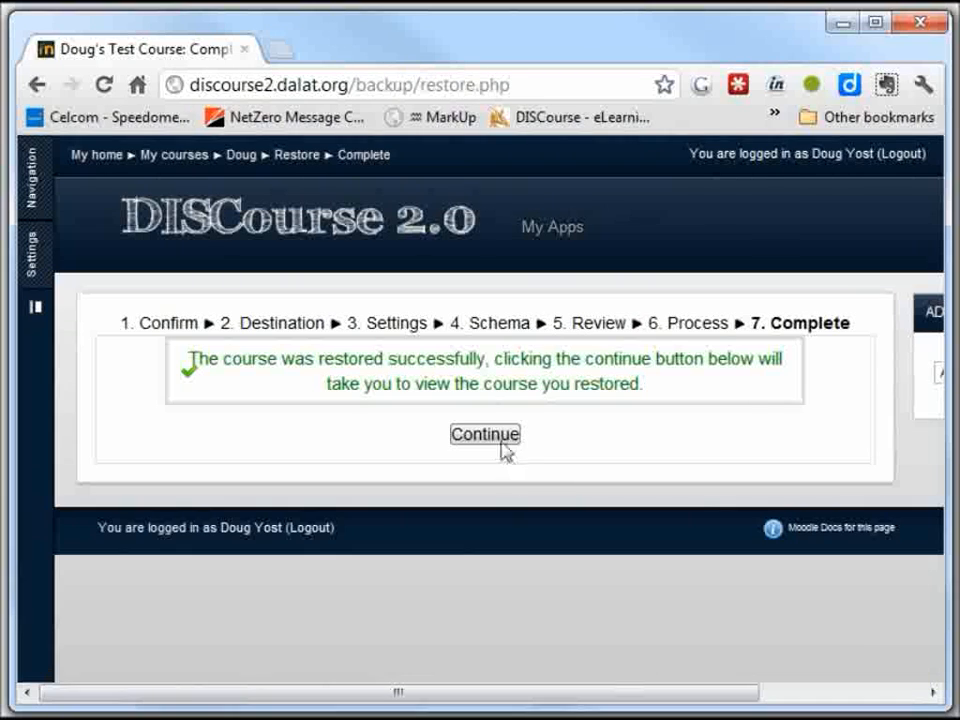
Continue past the completed restore to the course page and examine the contents of the first topics.
{"action": "left_click", "coordinate": [498, 437]}
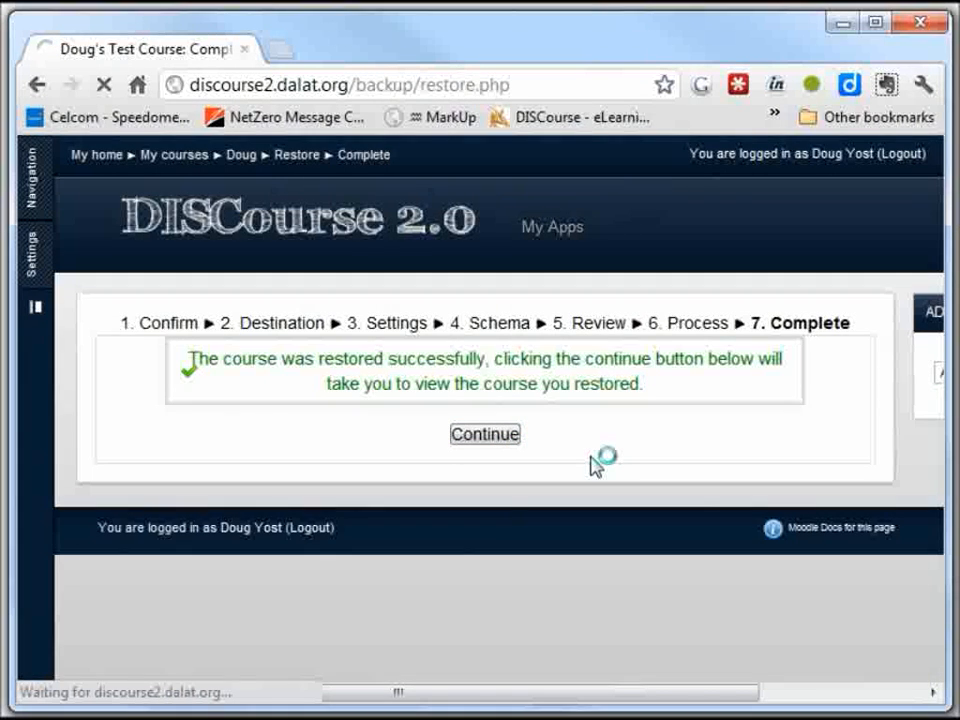
{"action": "scroll", "coordinate": [589, 461], "scroll_direction": "down", "scroll_amount": 3}
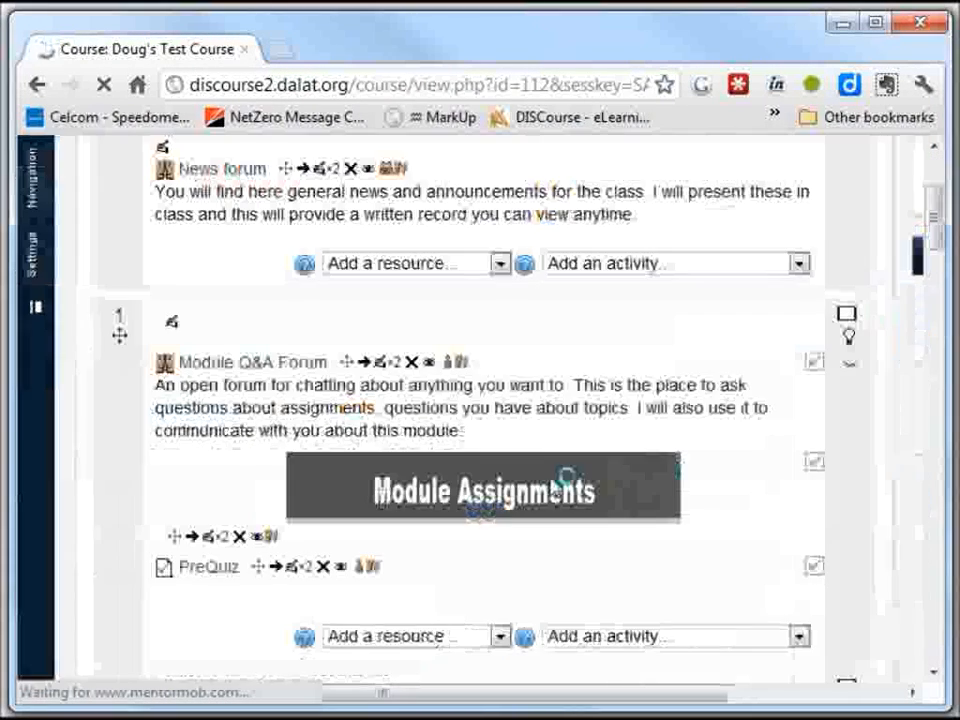
{"action": "scroll", "coordinate": [560, 480], "scroll_direction": "down", "scroll_amount": 3}
{"action": "scroll", "coordinate": [560, 480], "scroll_direction": "up", "scroll_amount": 2}
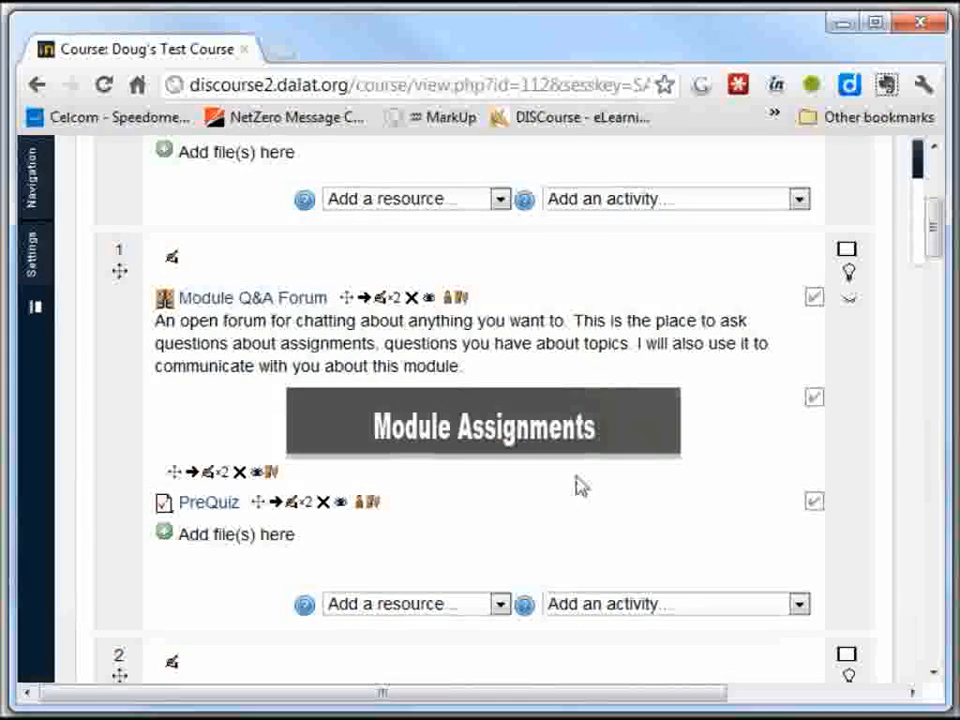
Move the empty topic 3 above topic 1 in the course outline.
{"action": "scroll", "coordinate": [578, 485], "scroll_direction": "down", "scroll_amount": 4}
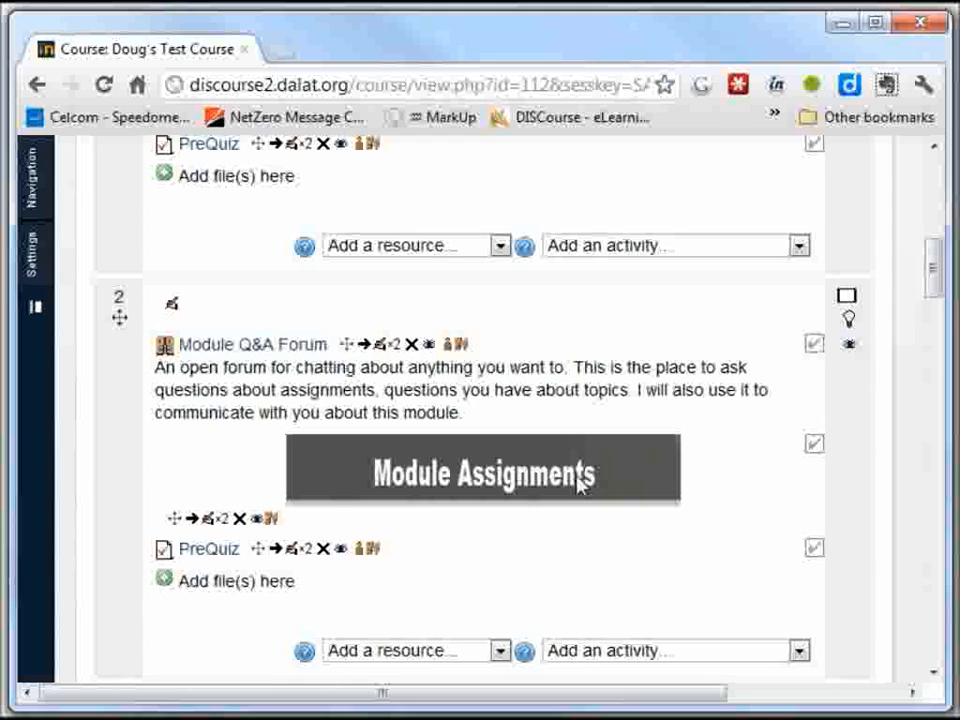
{"action": "scroll", "coordinate": [578, 485], "scroll_direction": "down", "scroll_amount": 1}
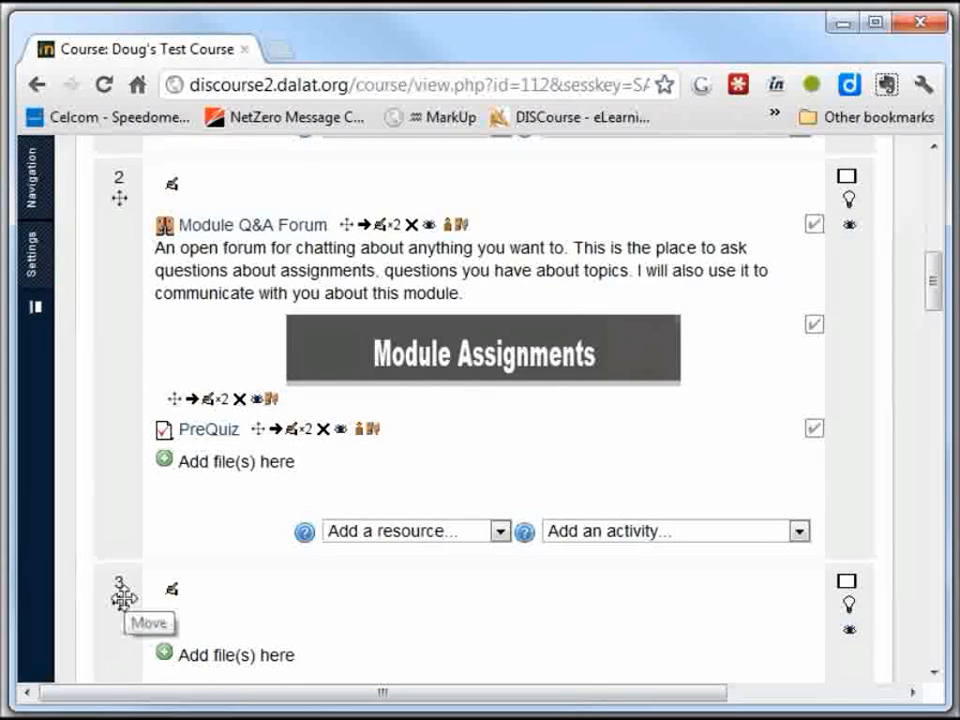
{"action": "left_click_drag", "start_coordinate": [121, 602], "coordinate": [130, 345]}
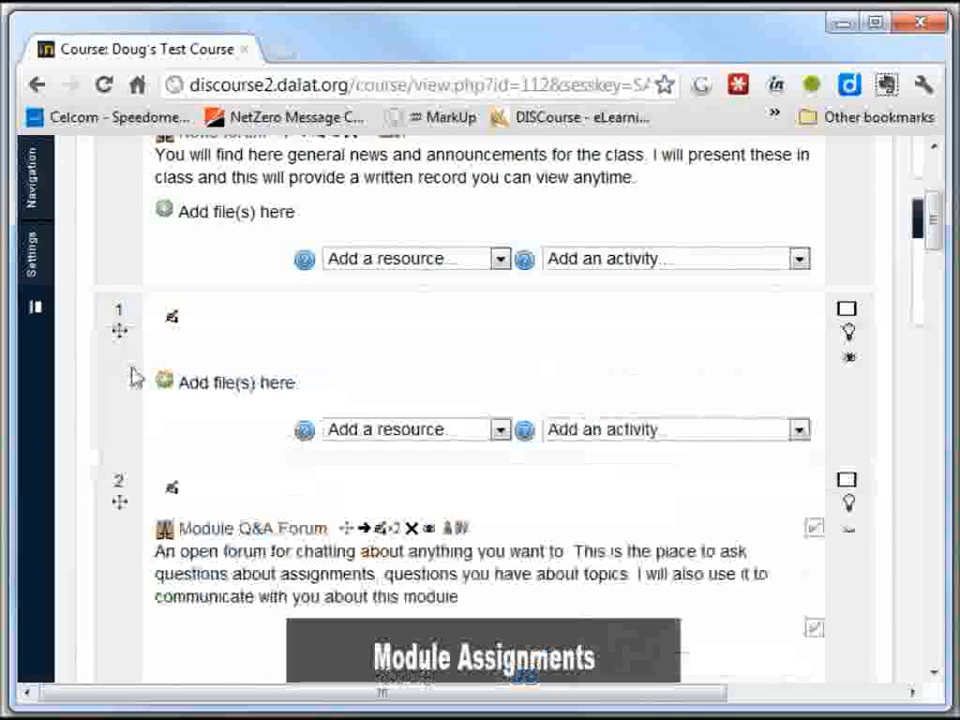
Open the course restore page and select the May 24, 2012, 12:19 PM backup in the user private backup area for another restore.
{"action": "left_click", "coordinate": [35, 268]}
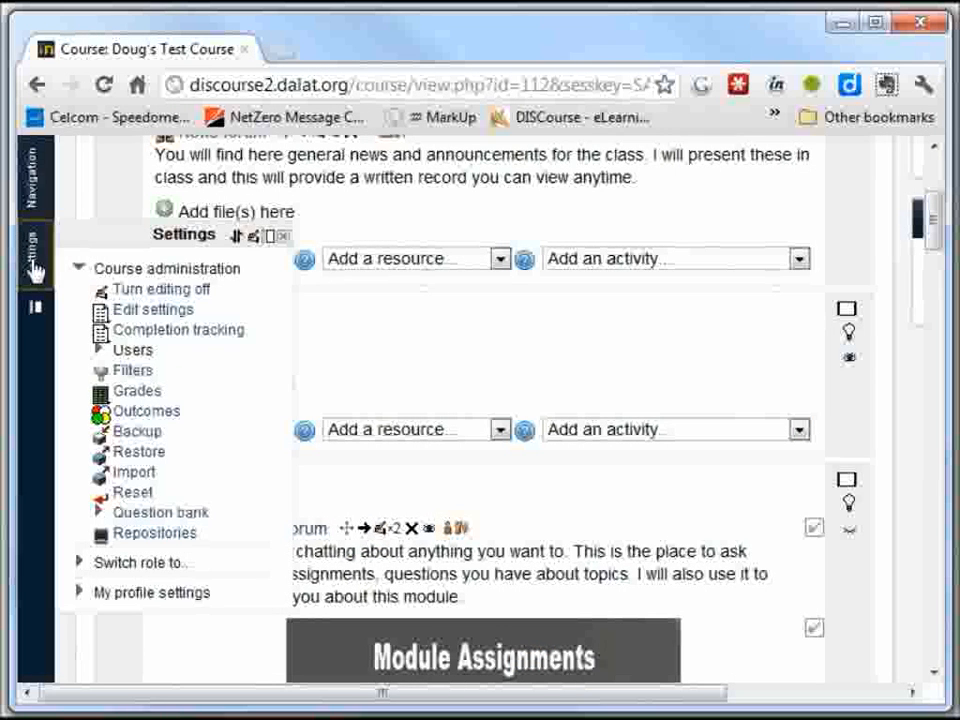
{"action": "left_click", "coordinate": [143, 455]}
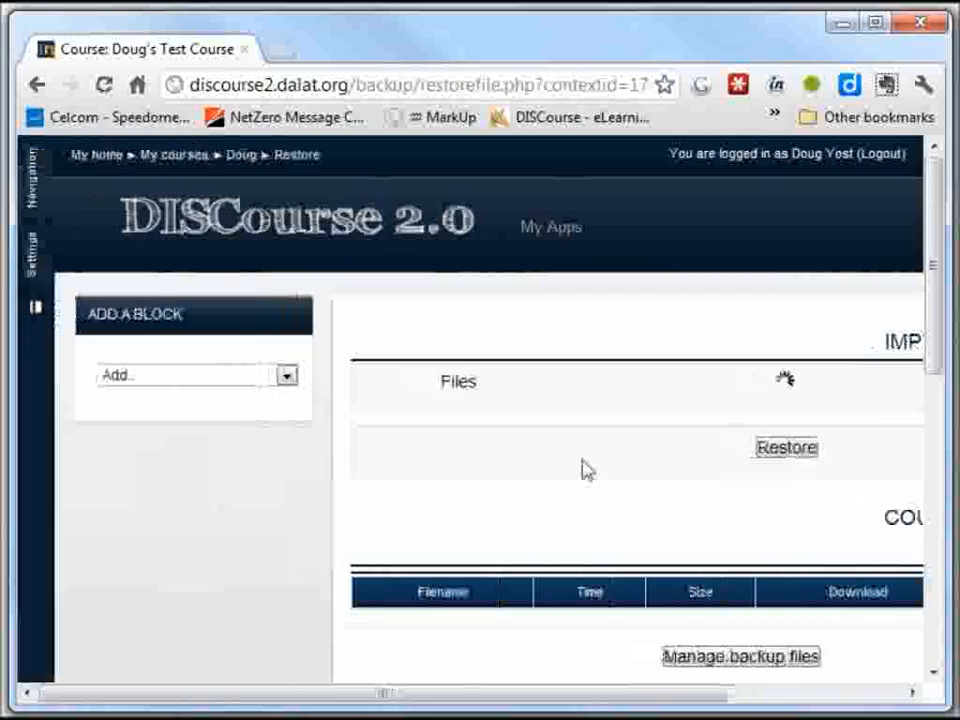
{"action": "scroll", "coordinate": [710, 490], "scroll_direction": "down", "scroll_amount": 5}
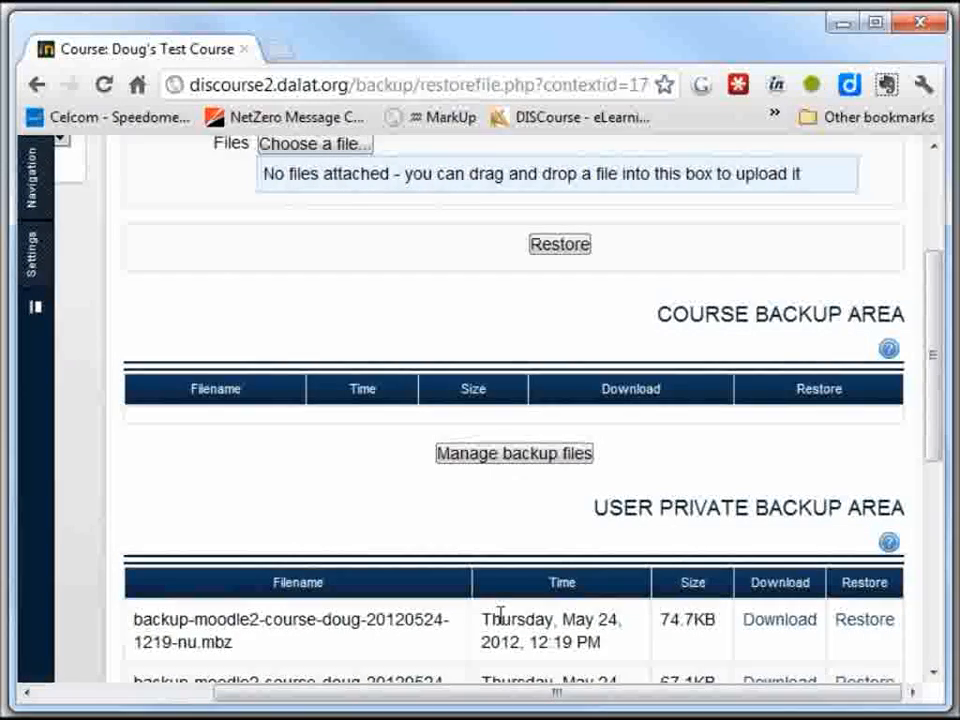
{"action": "left_click", "coordinate": [859, 637]}
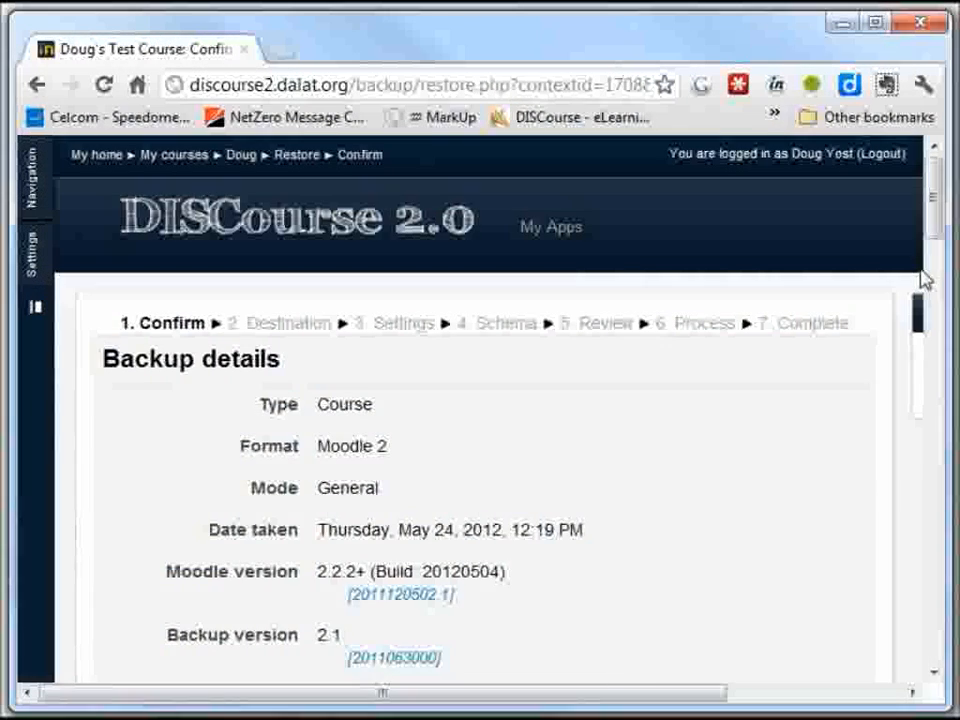
Confirm the backup for merging into this course and accept the default restore settings.
{"action": "left_click_drag", "start_coordinate": [936, 261], "coordinate": [926, 626]}
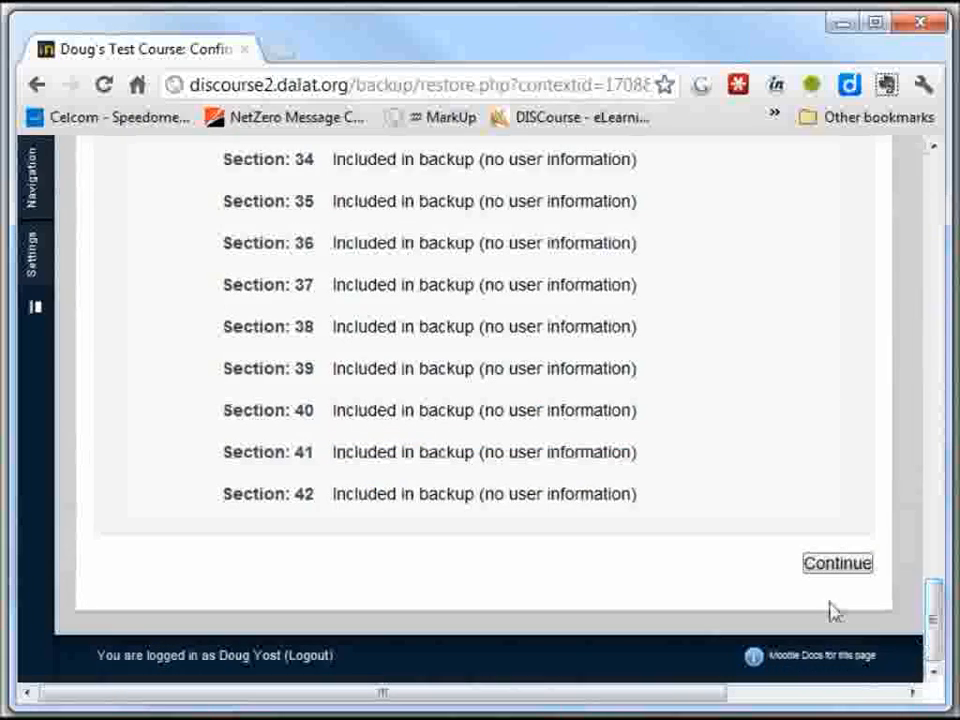
{"action": "left_click", "coordinate": [815, 568]}
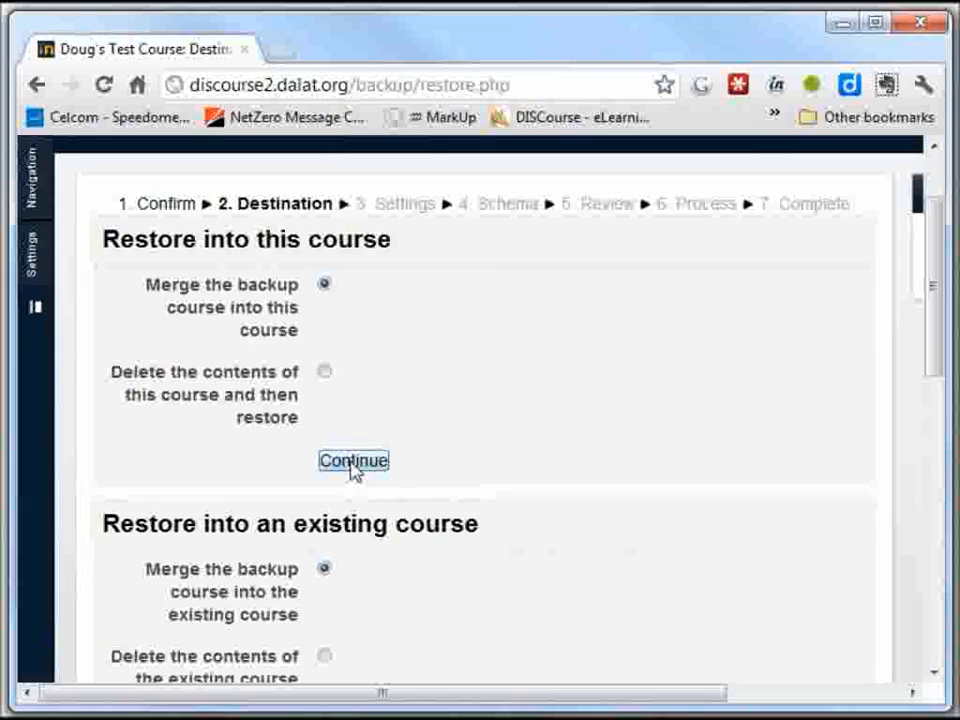
{"action": "left_click", "coordinate": [354, 463]}
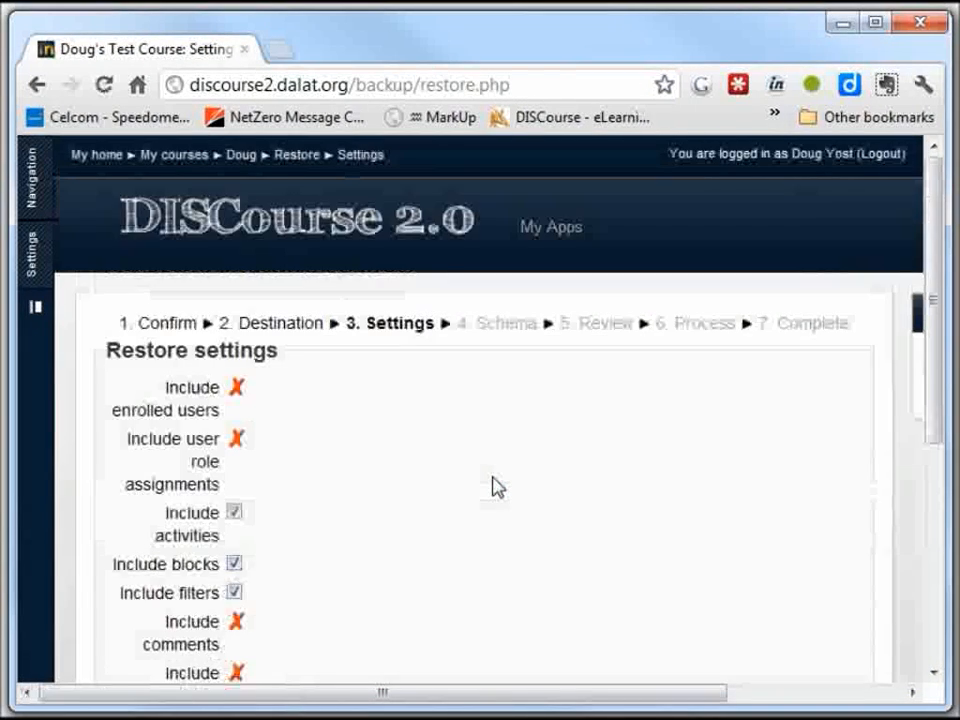
{"action": "scroll", "coordinate": [493, 486], "scroll_direction": "down", "scroll_amount": 5}
{"action": "left_click", "coordinate": [830, 555]}
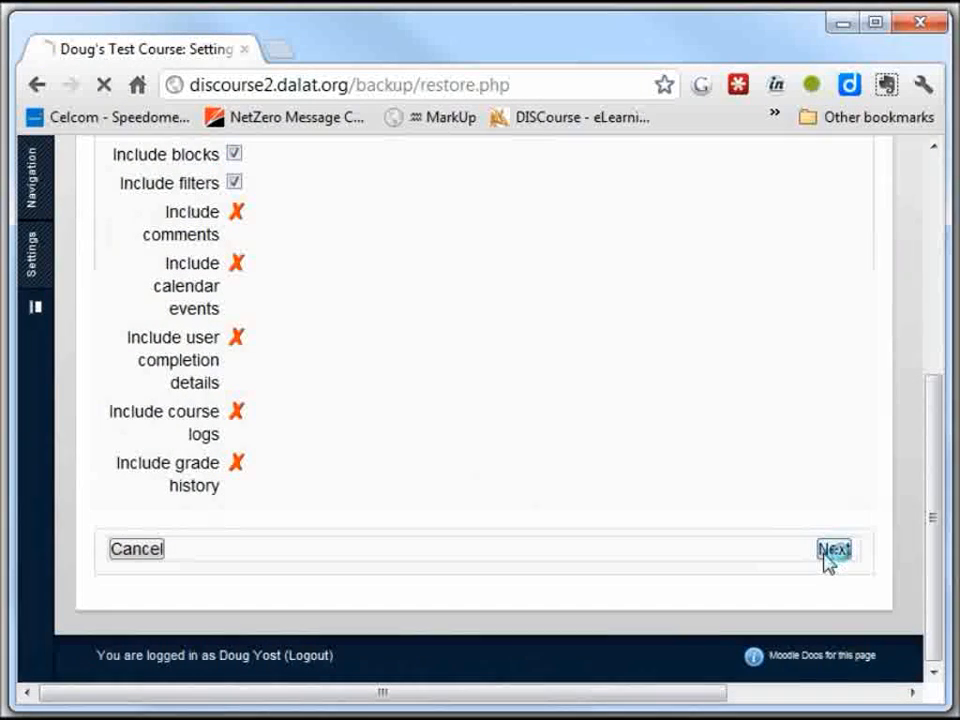
Keep all sections selected in the schema and perform the second restore.
{"action": "scroll", "coordinate": [381, 386], "scroll_direction": "down", "scroll_amount": 15}
{"action": "scroll", "coordinate": [506, 460], "scroll_direction": "down", "scroll_amount": 2}
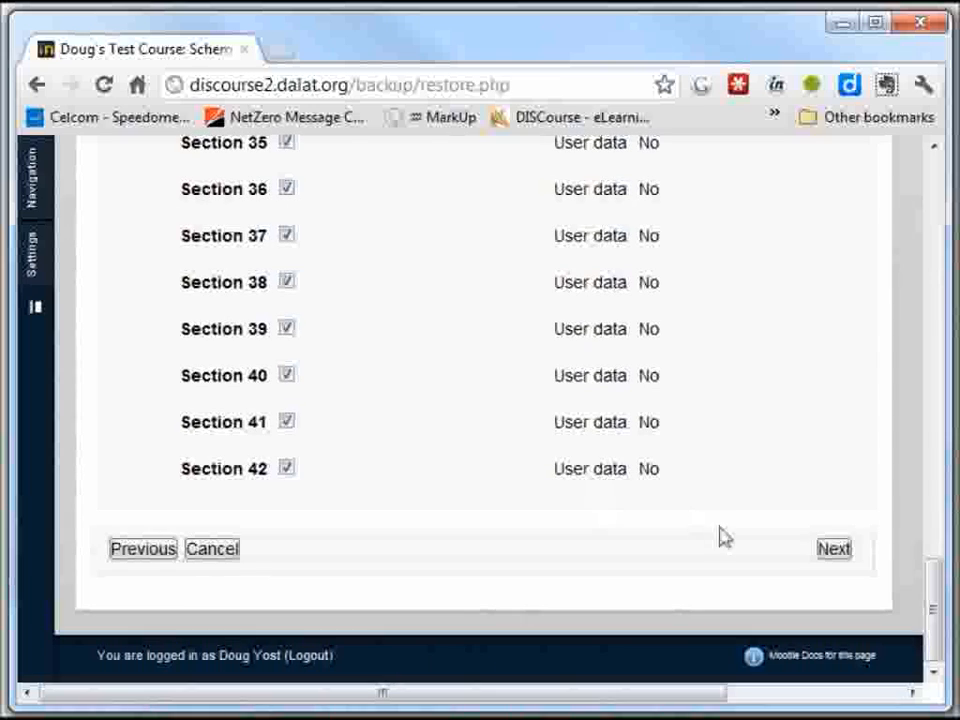
{"action": "left_click", "coordinate": [836, 556]}
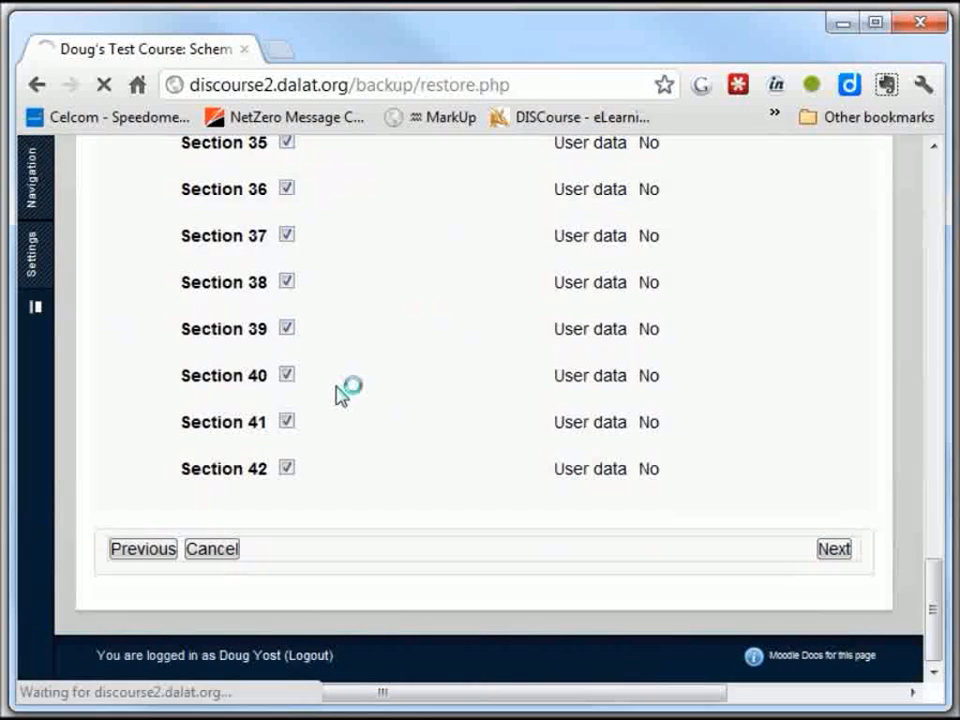
{"action": "scroll", "coordinate": [337, 395], "scroll_direction": "down", "scroll_amount": 20}
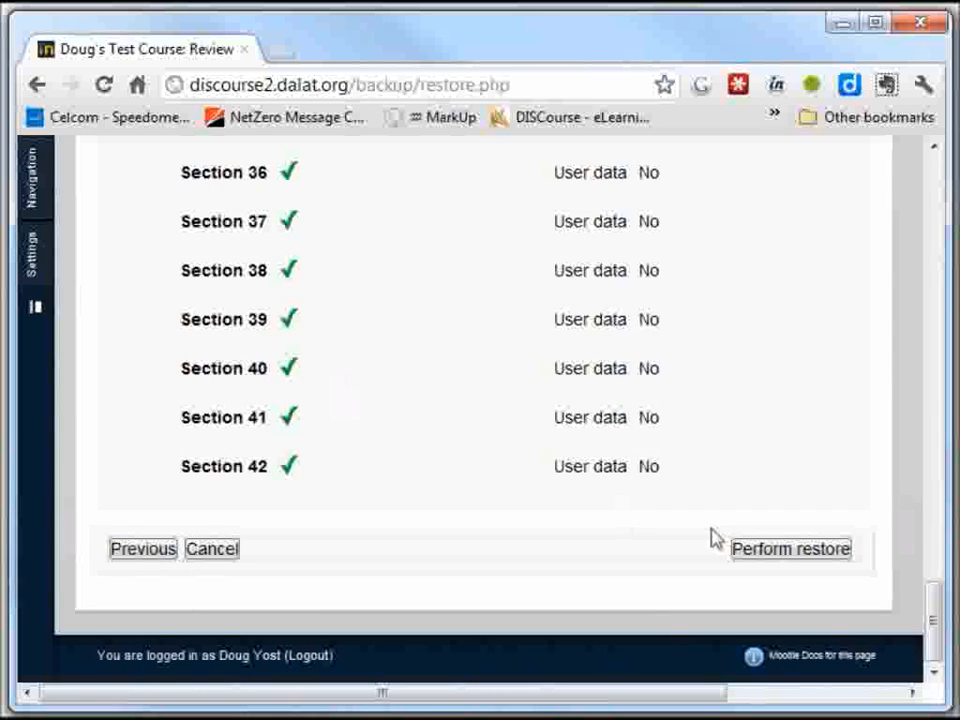
{"action": "left_click", "coordinate": [765, 554]}
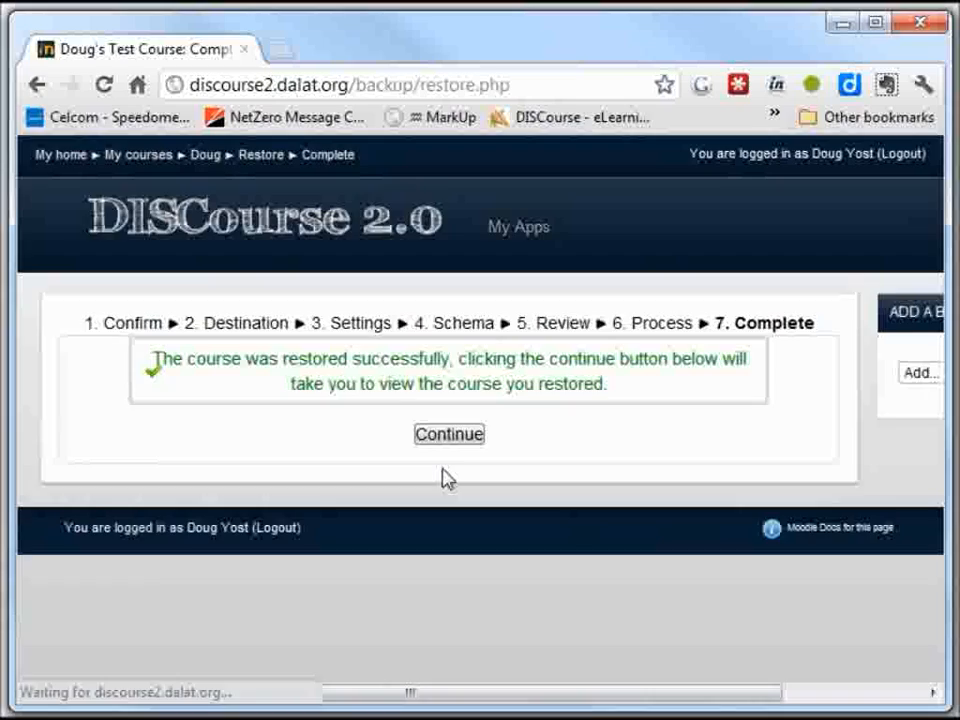
Continue to the course after the second restore and examine topics 1 and 2 in the outline.
{"action": "left_click", "coordinate": [489, 450]}
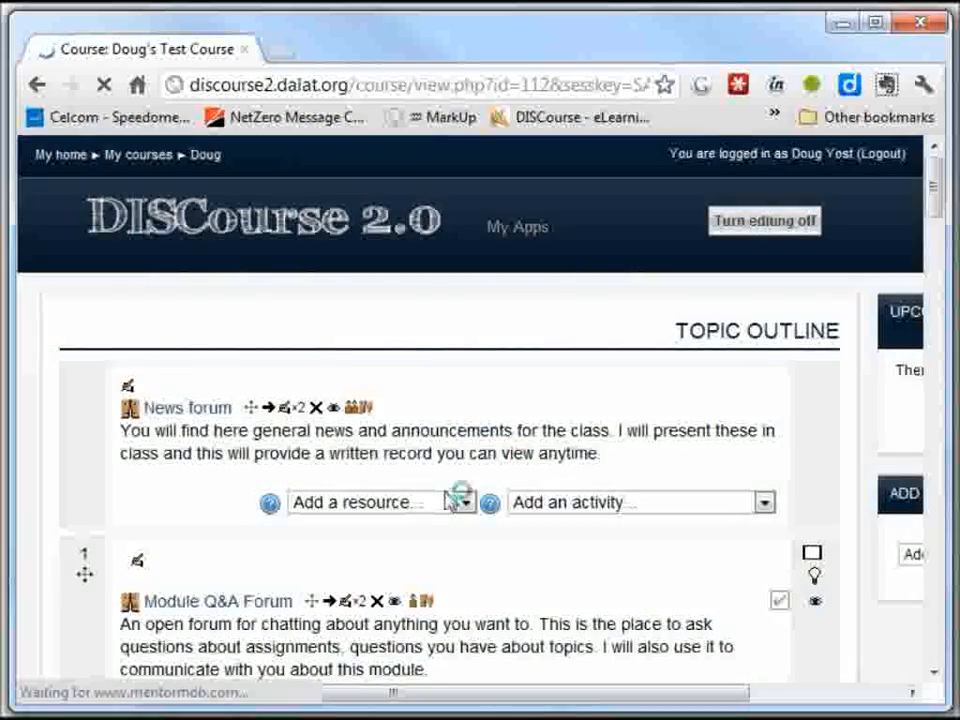
{"action": "scroll", "coordinate": [456, 497], "scroll_direction": "down", "scroll_amount": 4}
{"action": "scroll", "coordinate": [446, 492], "scroll_direction": "up", "scroll_amount": 2}
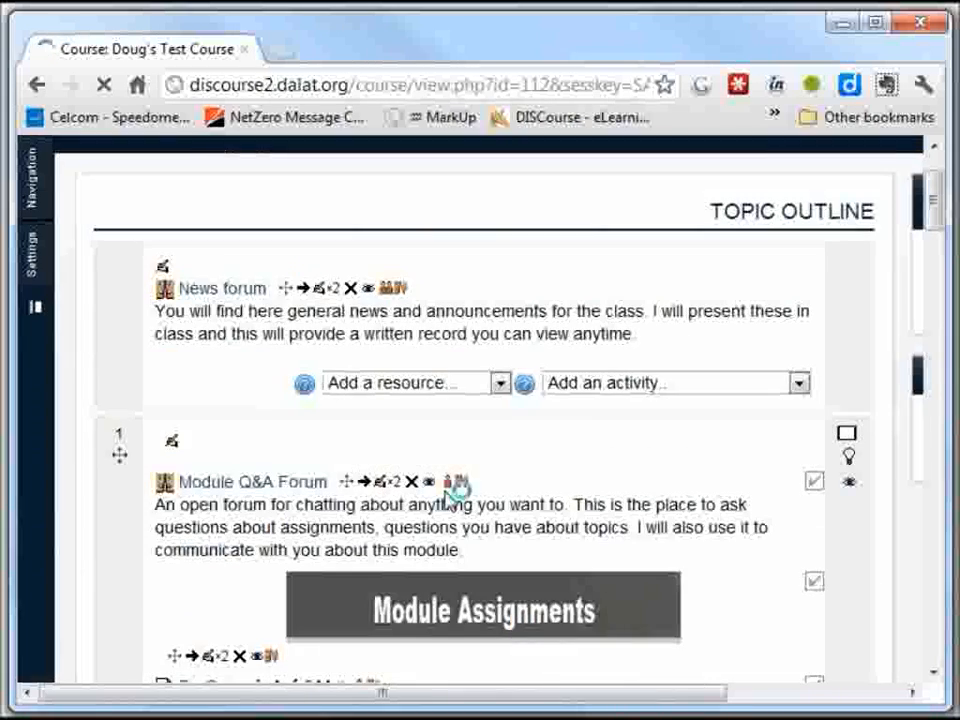
{"action": "scroll", "coordinate": [446, 492], "scroll_direction": "down", "scroll_amount": 2}
{"action": "scroll", "coordinate": [446, 497], "scroll_direction": "down", "scroll_amount": 2}
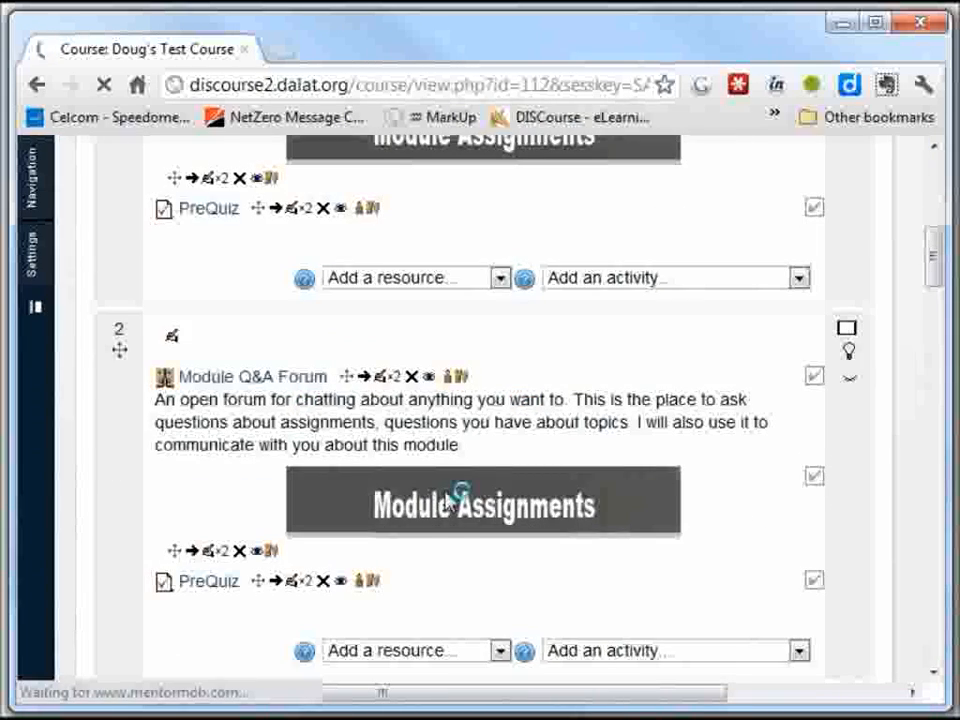